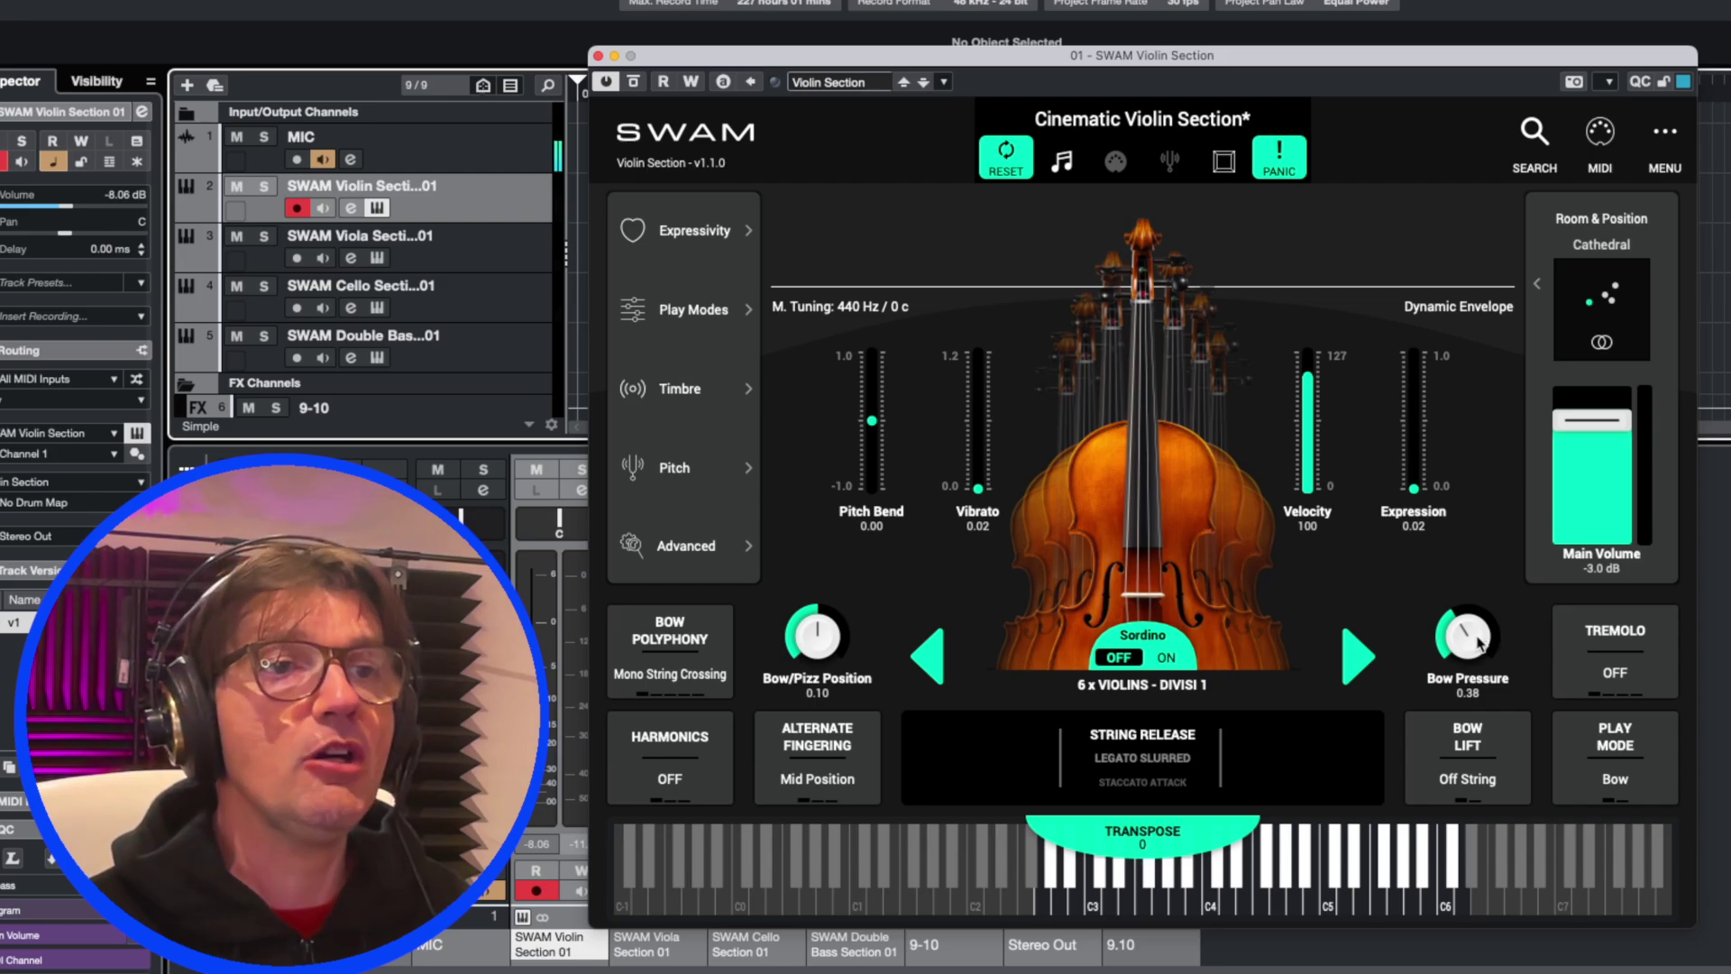
Step: Assign the violin section's Bow Pressure to MIDI CC 21 on channel 1 using MIDI learn
click(1600, 133)
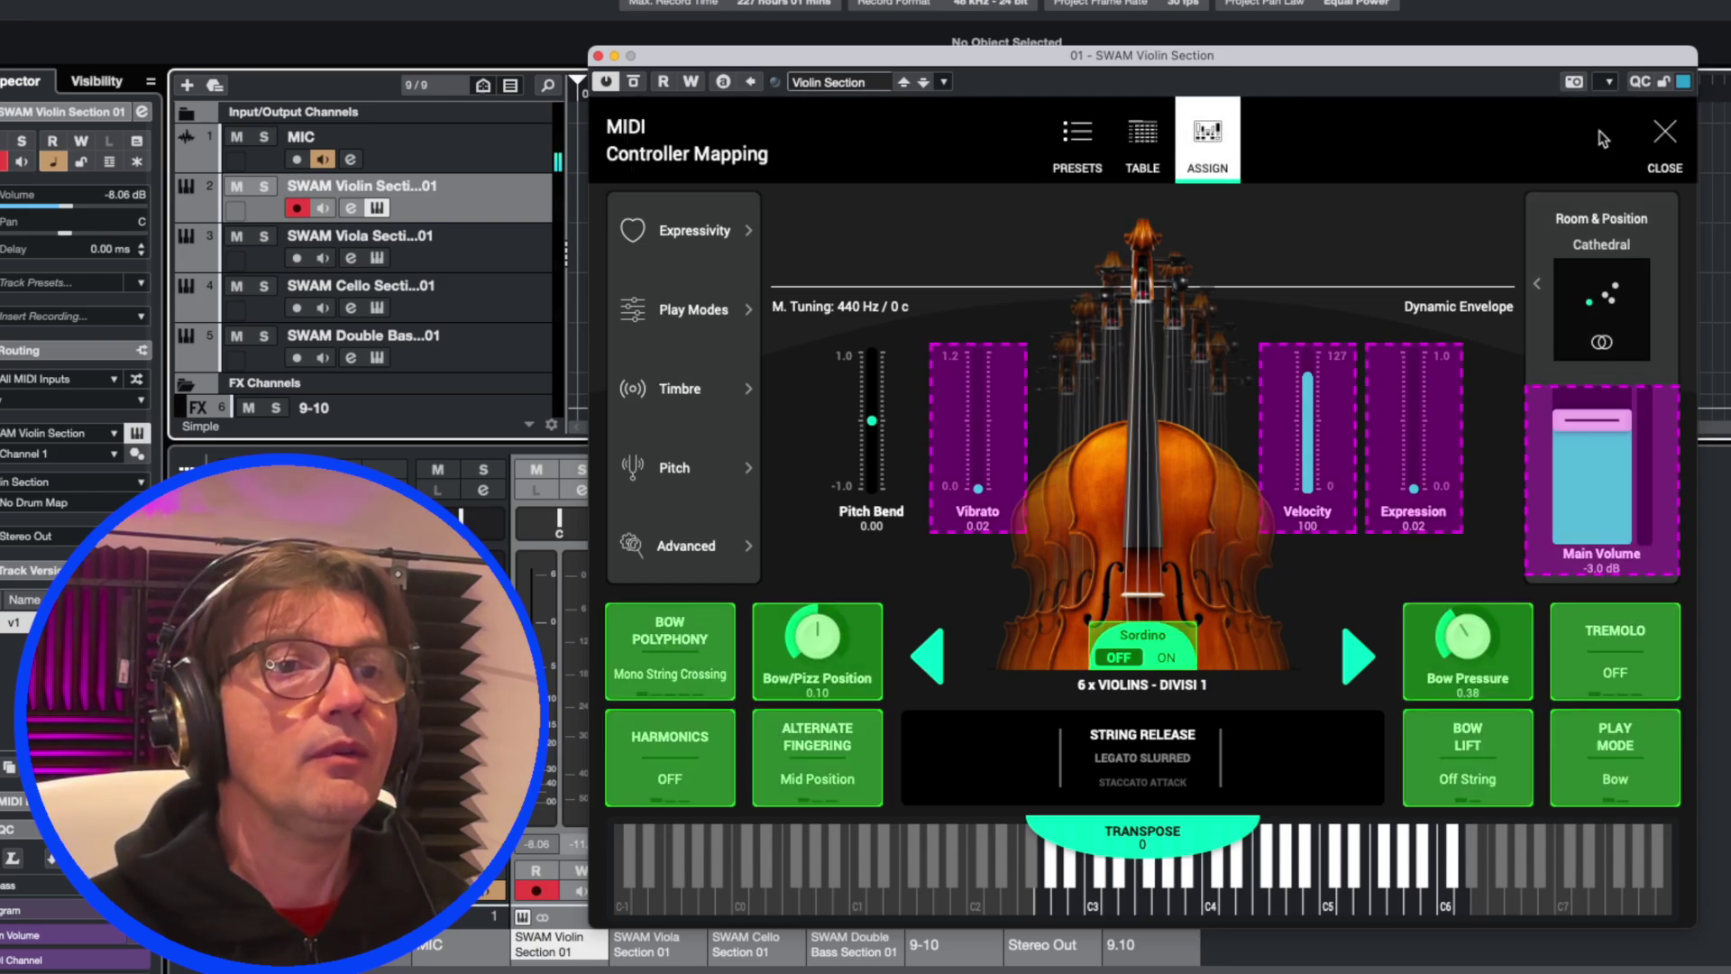
click(1470, 641)
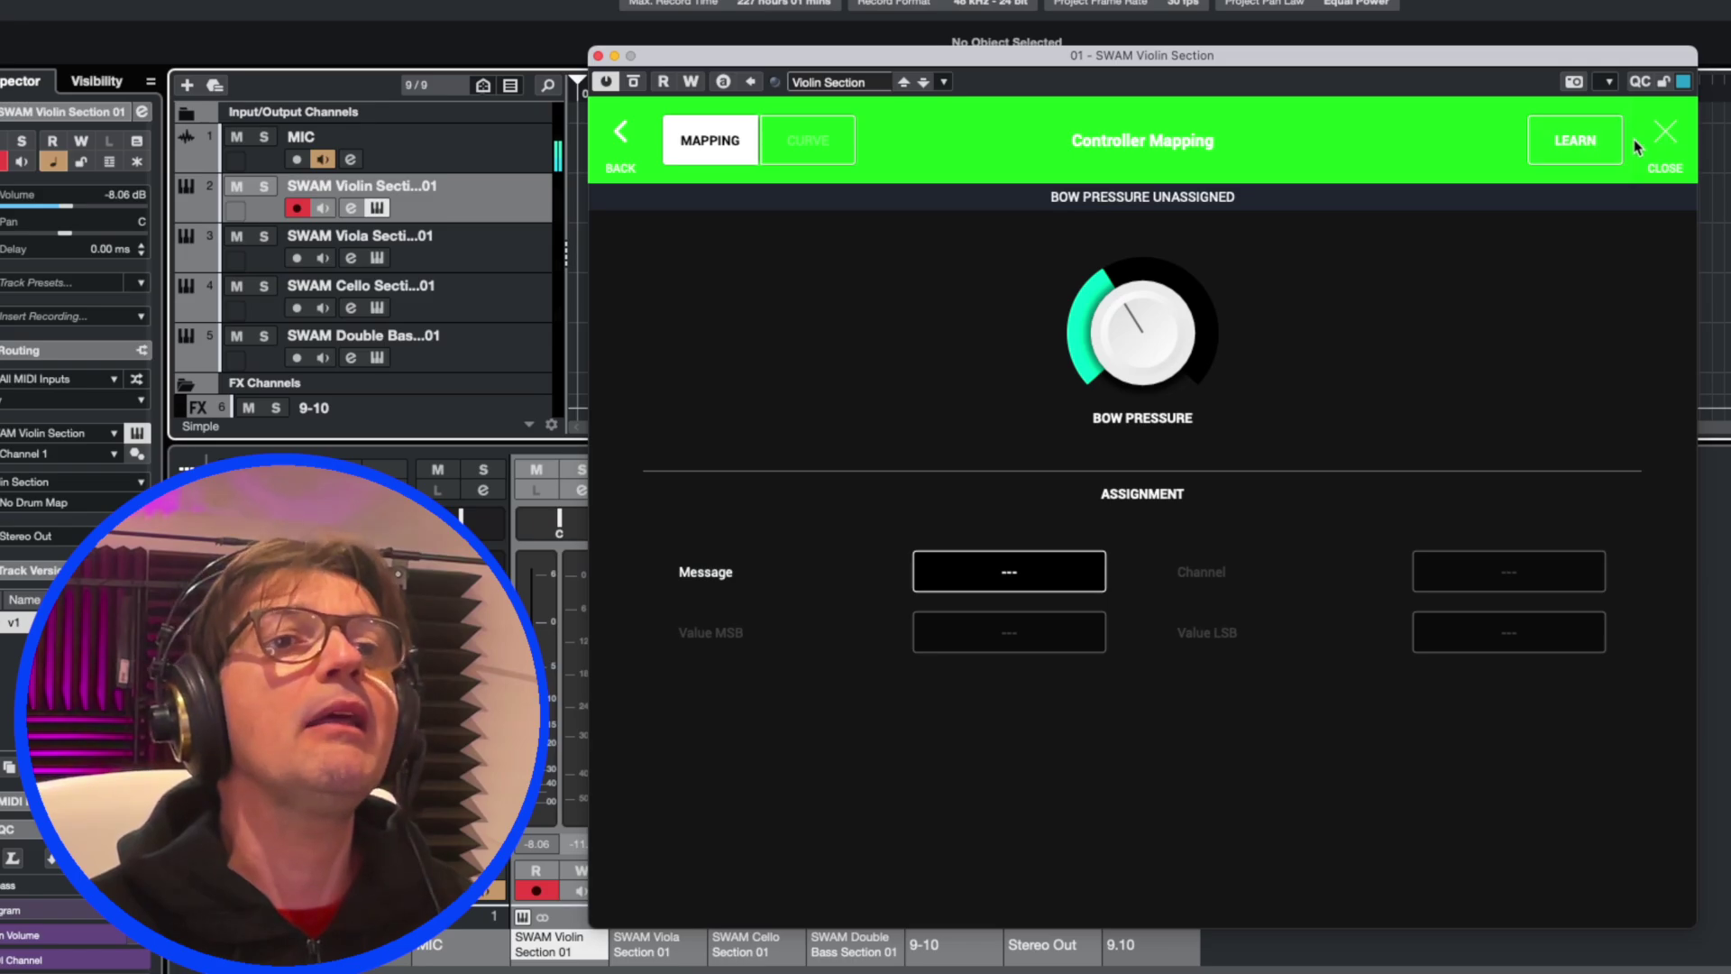
click(1589, 147)
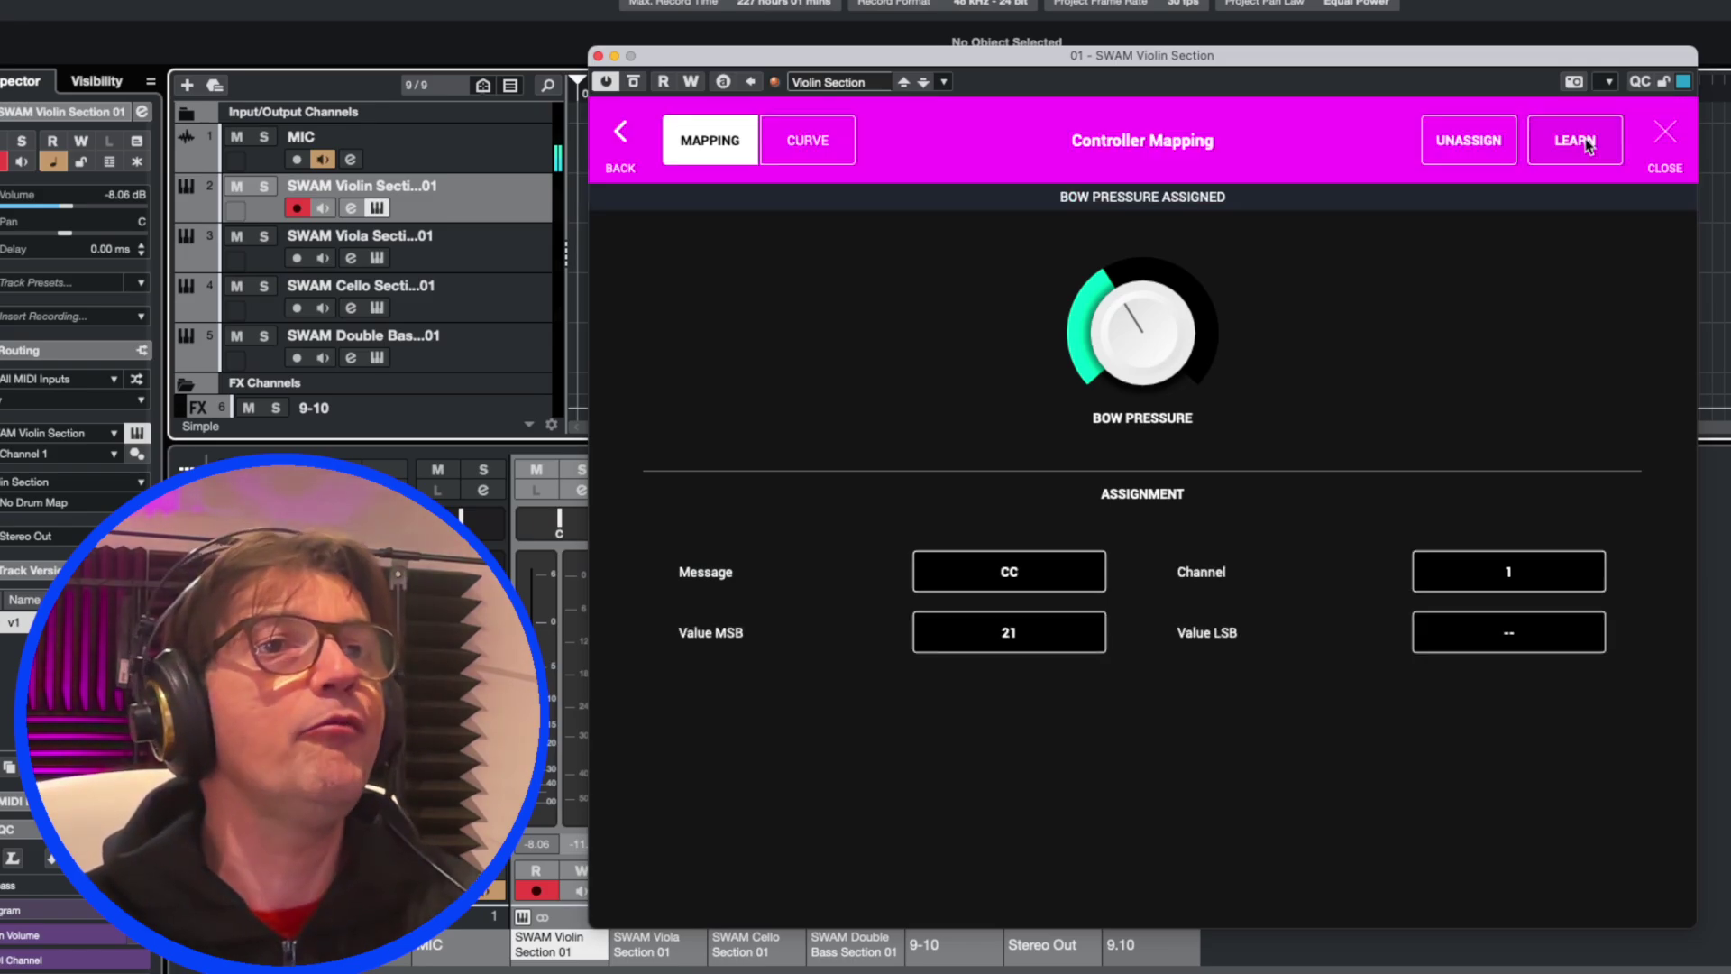
click(1664, 137)
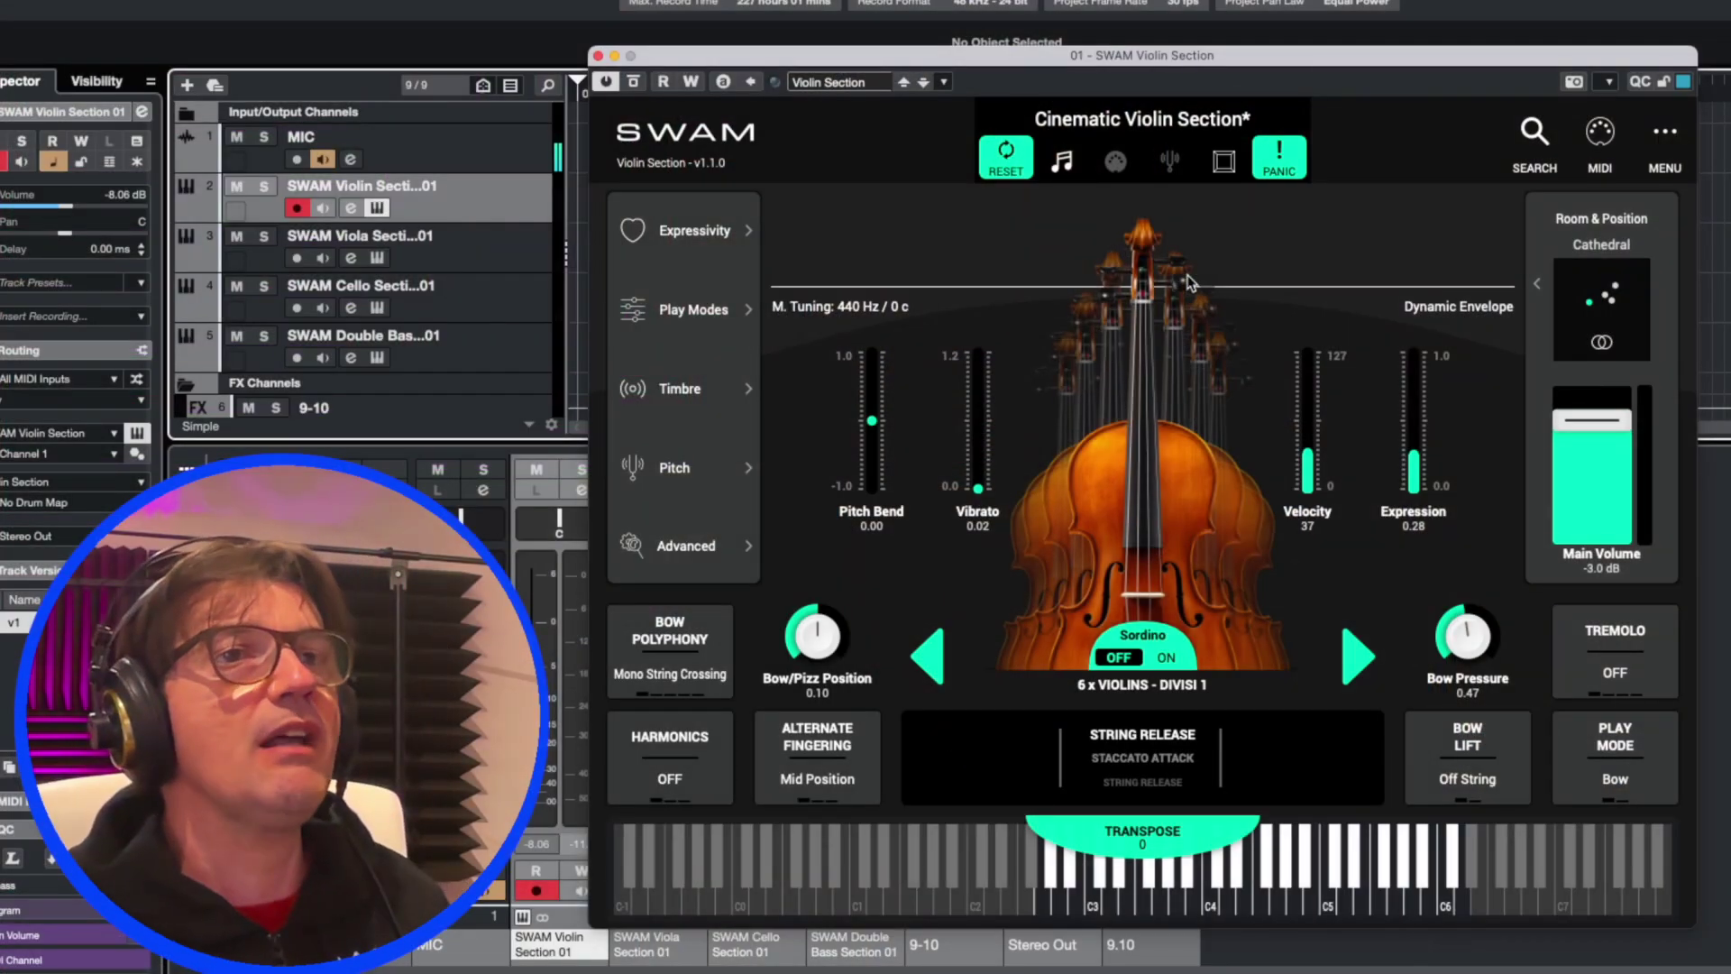
Step: Try the violins on the right side of the Cathedral room, place them on its left side, and close the instrument
click(1608, 307)
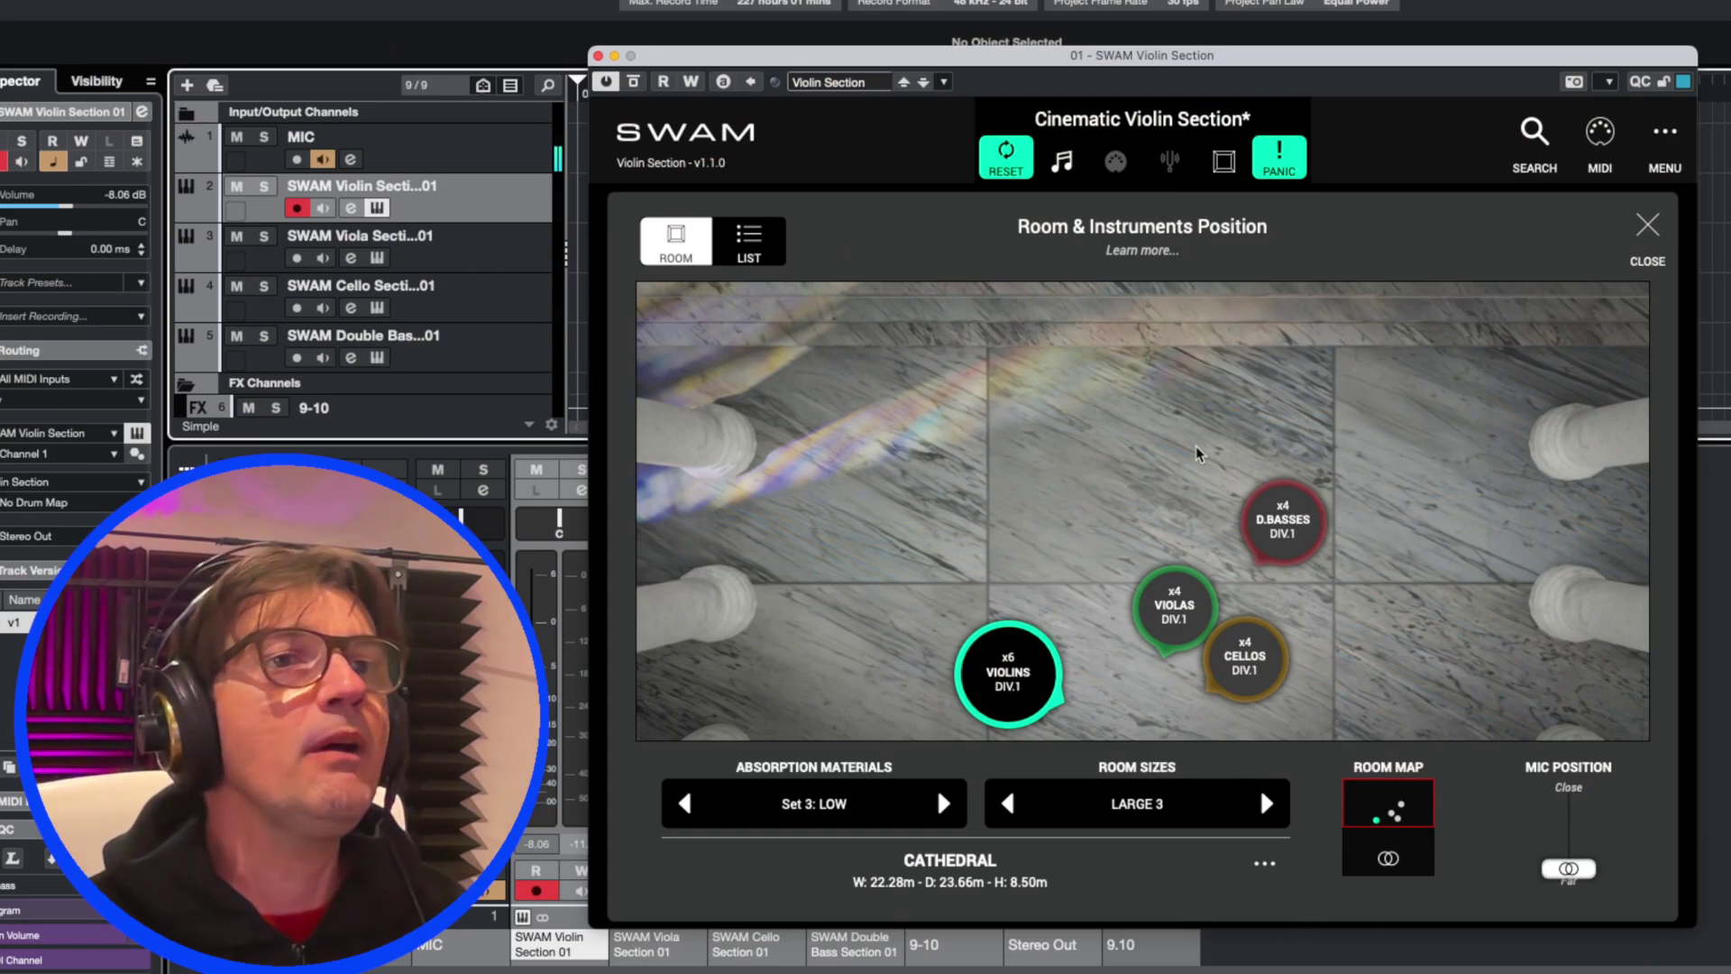
mouse_move(1011, 686)
mouse_down()
mouse_move(1033, 574)
mouse_move(1024, 621)
mouse_move(962, 616)
mouse_move(1001, 579)
mouse_move(1321, 510)
mouse_move(1409, 643)
mouse_up()
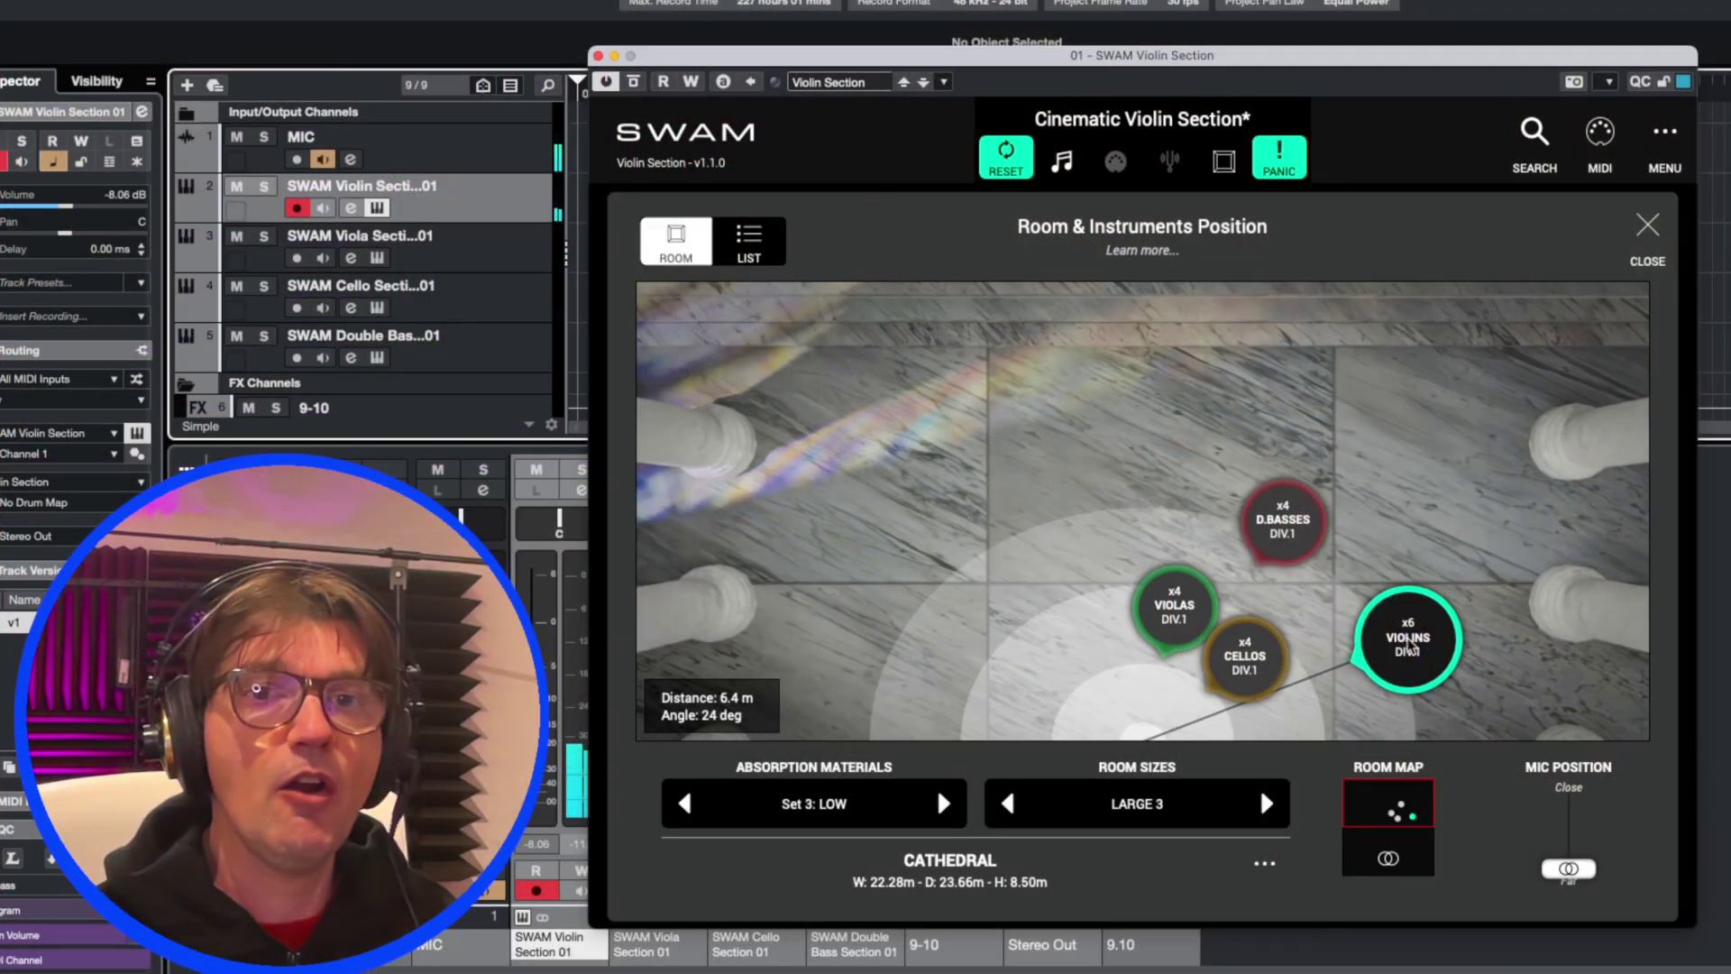
mouse_move(1411, 647)
mouse_down()
mouse_move(1312, 541)
mouse_move(1037, 568)
mouse_move(931, 636)
mouse_up()
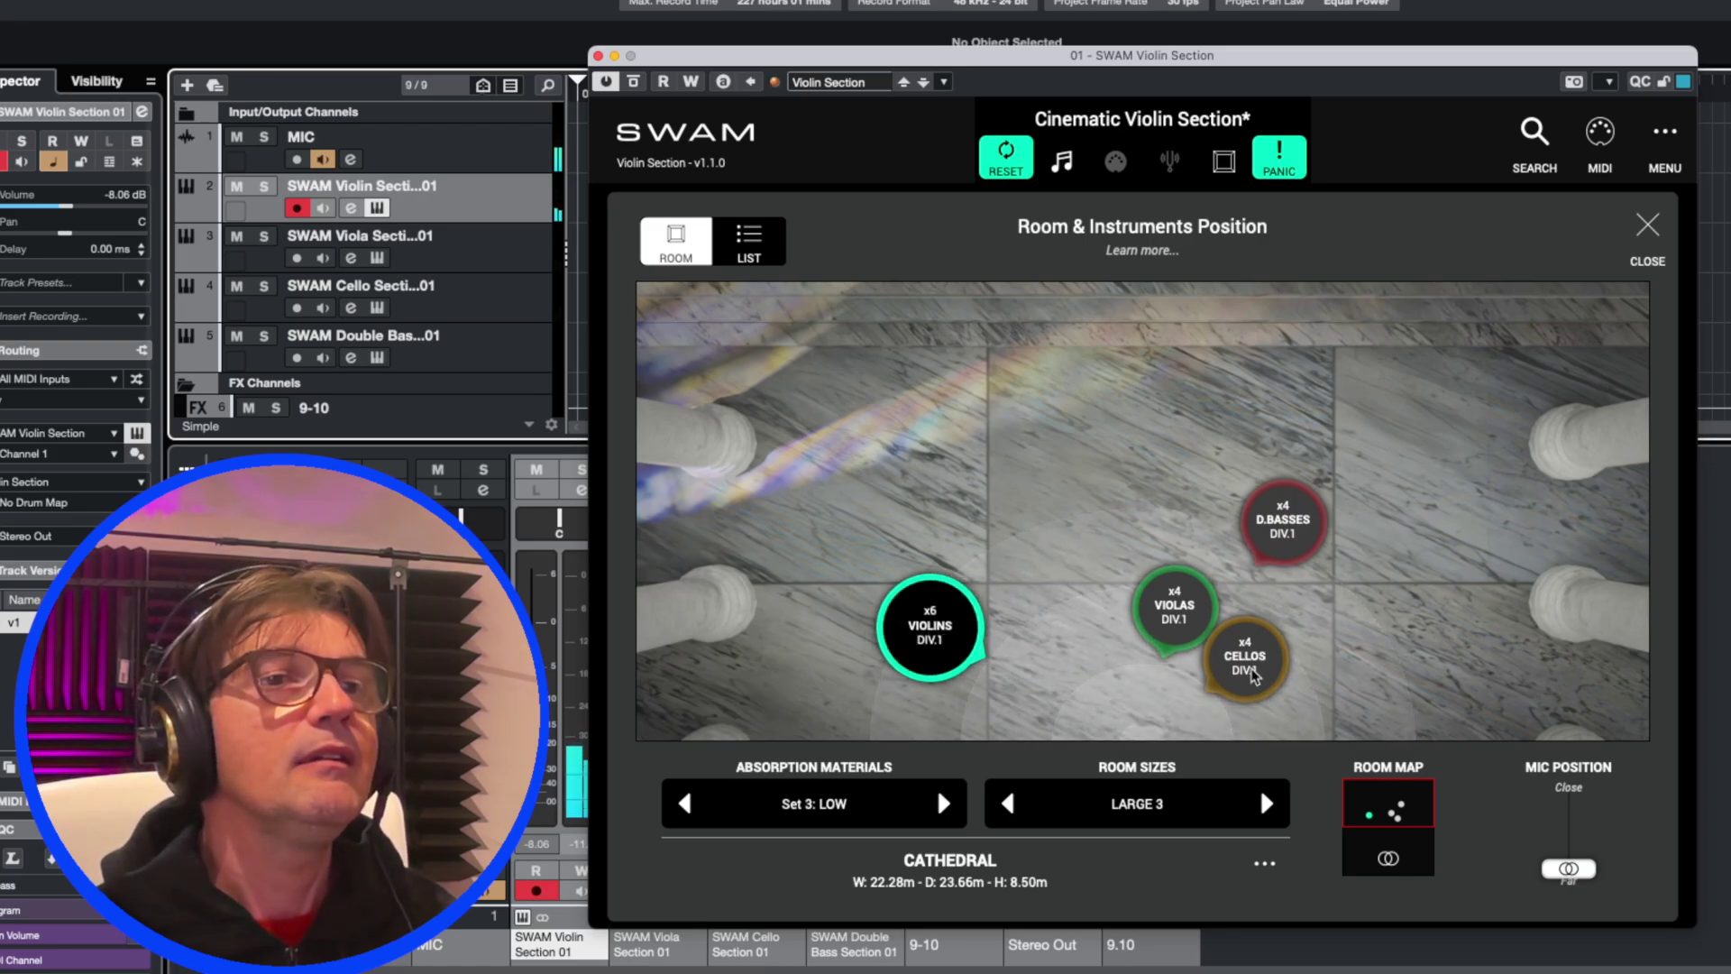
click(598, 56)
Step: Open the viola section's room layout and place the violas on the centre line, about 3.6 m from the microphone at 90 degrees
click(528, 257)
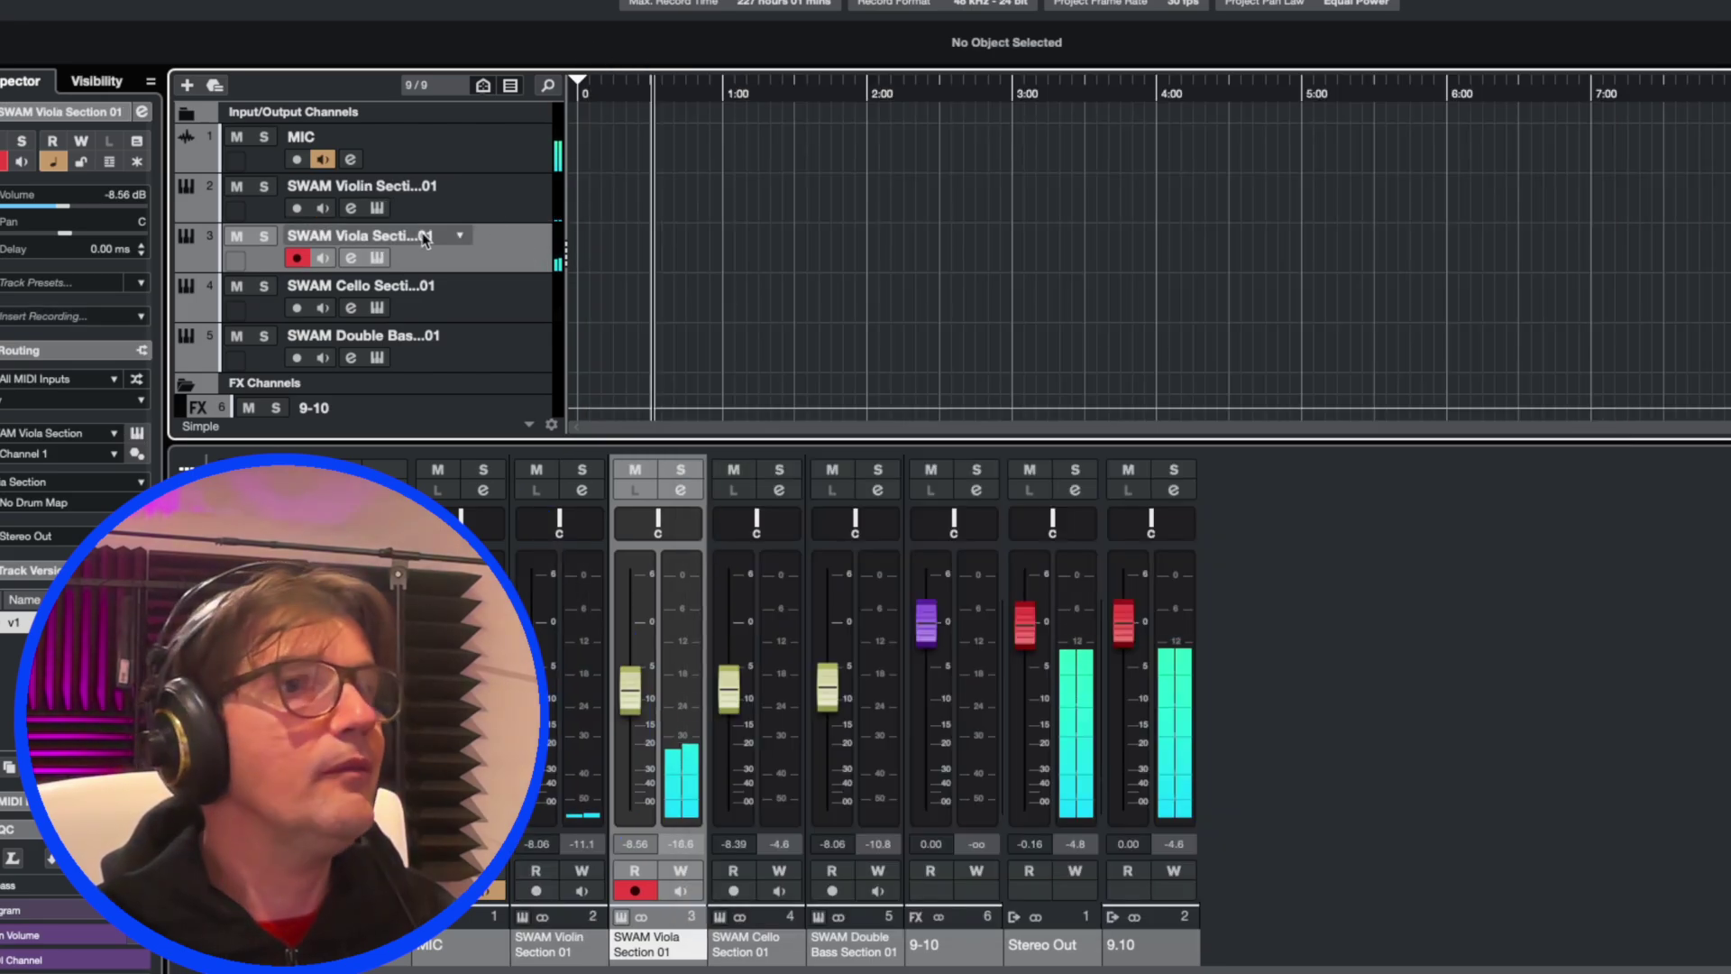
click(377, 259)
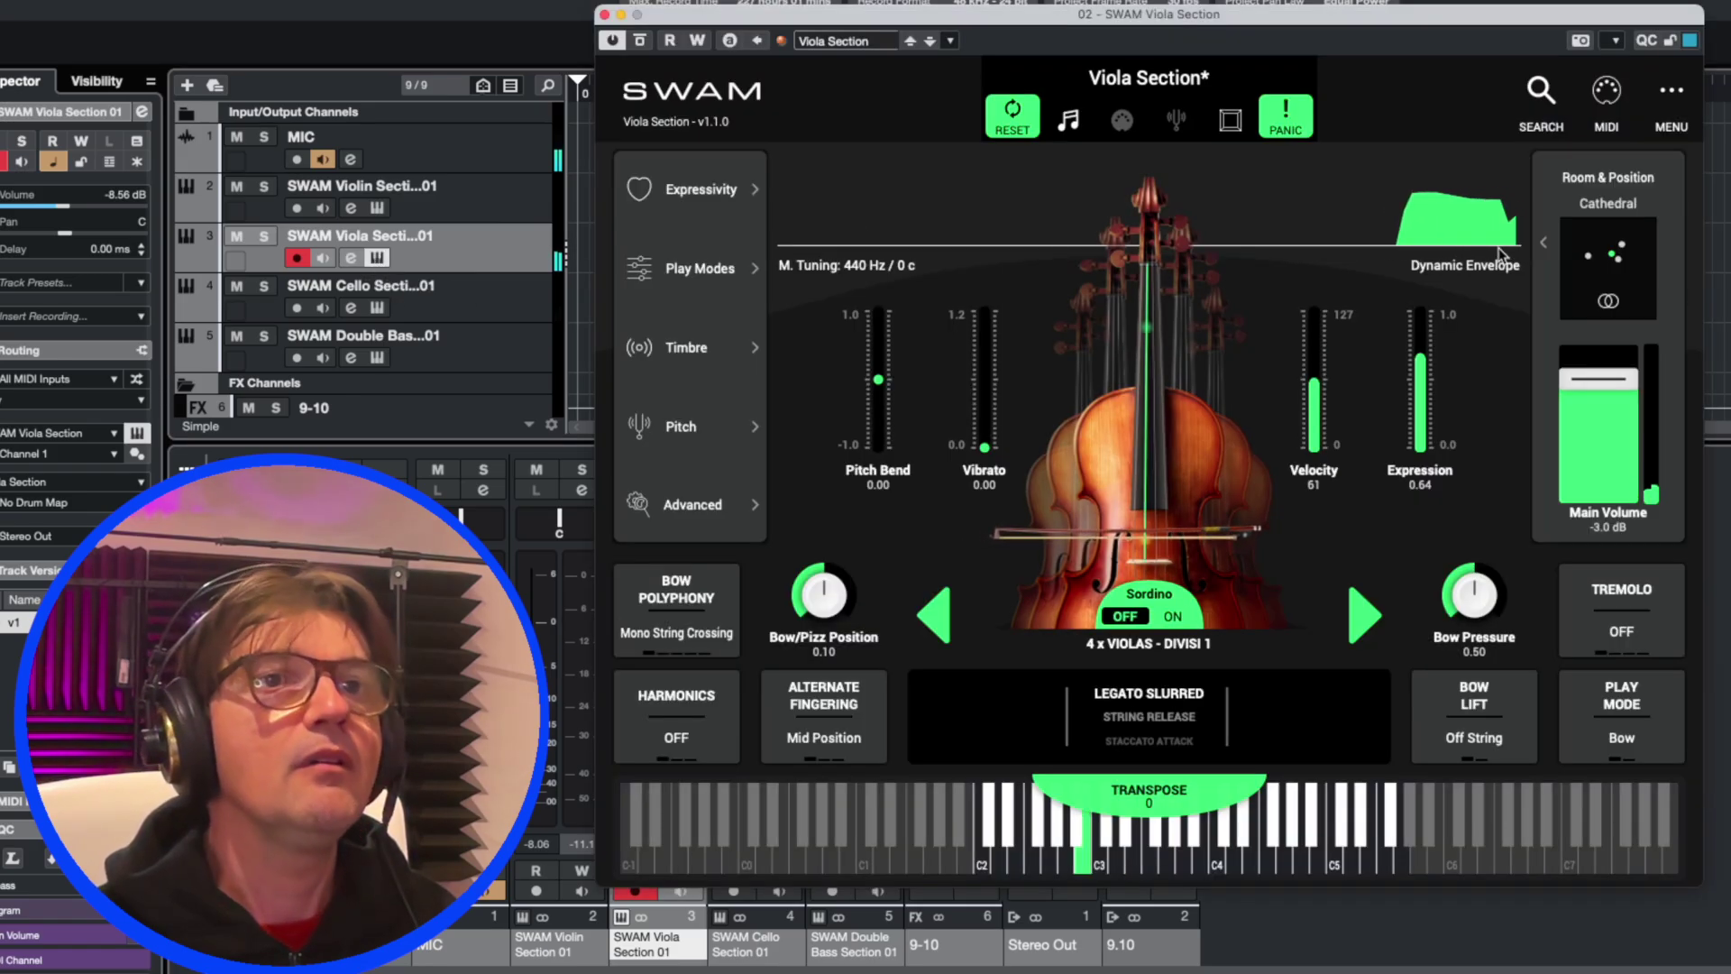
click(1614, 256)
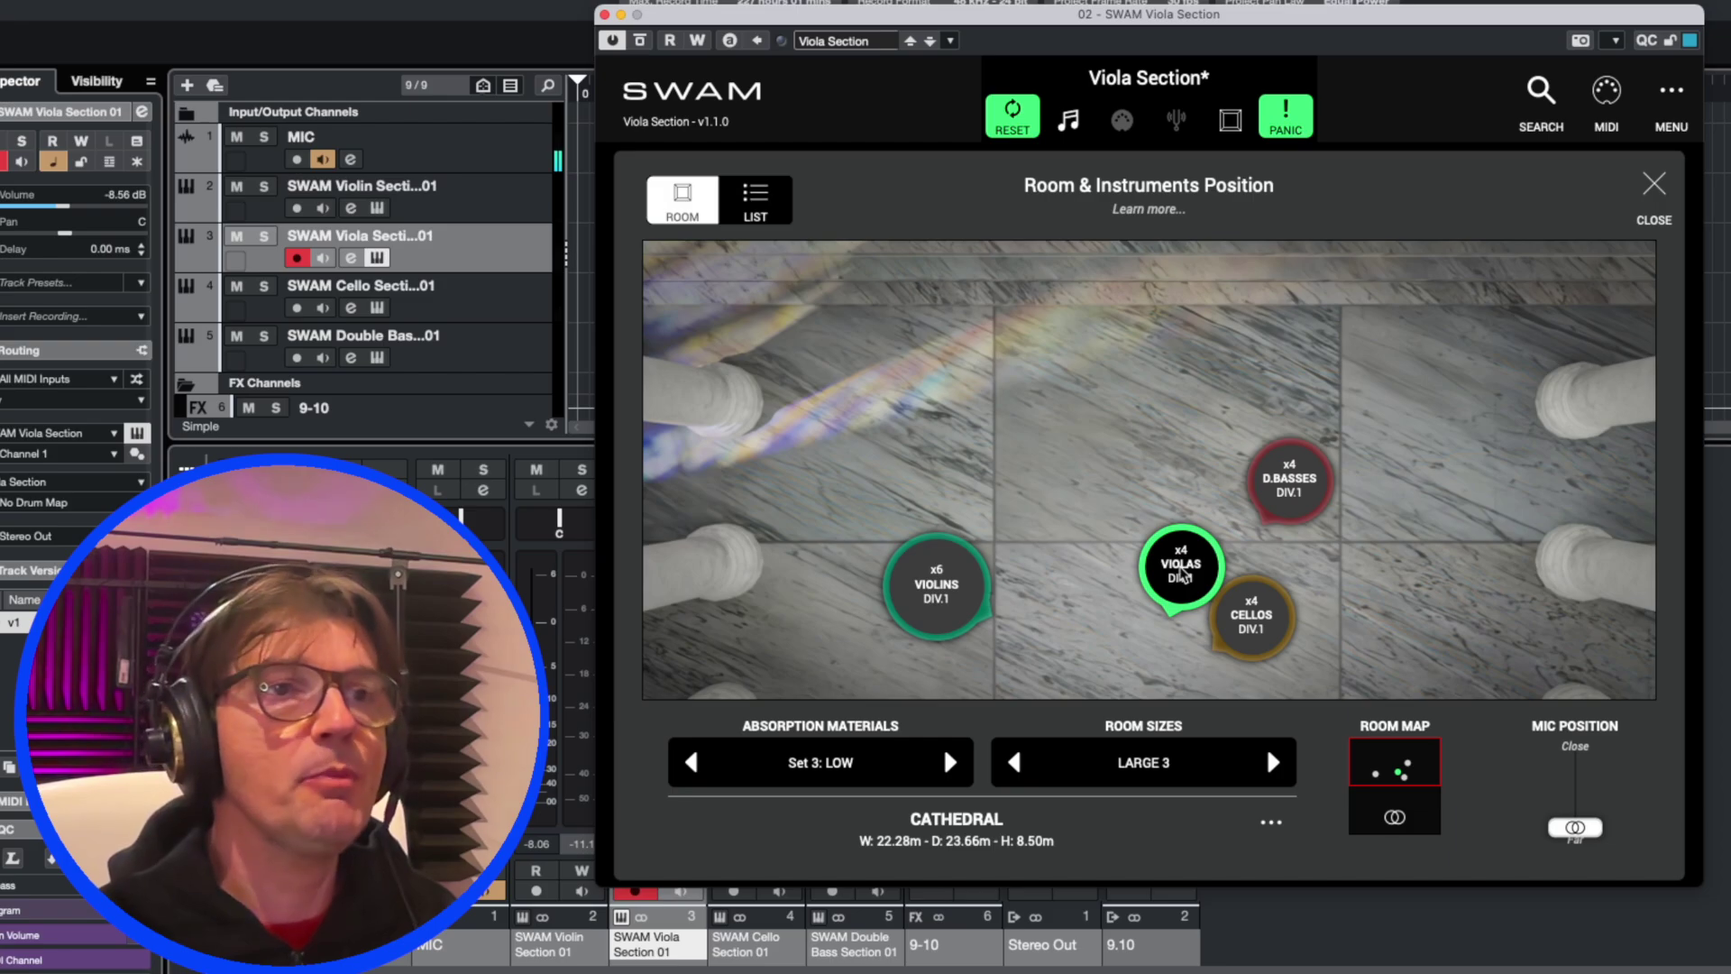
drag(1184, 575, 1147, 562)
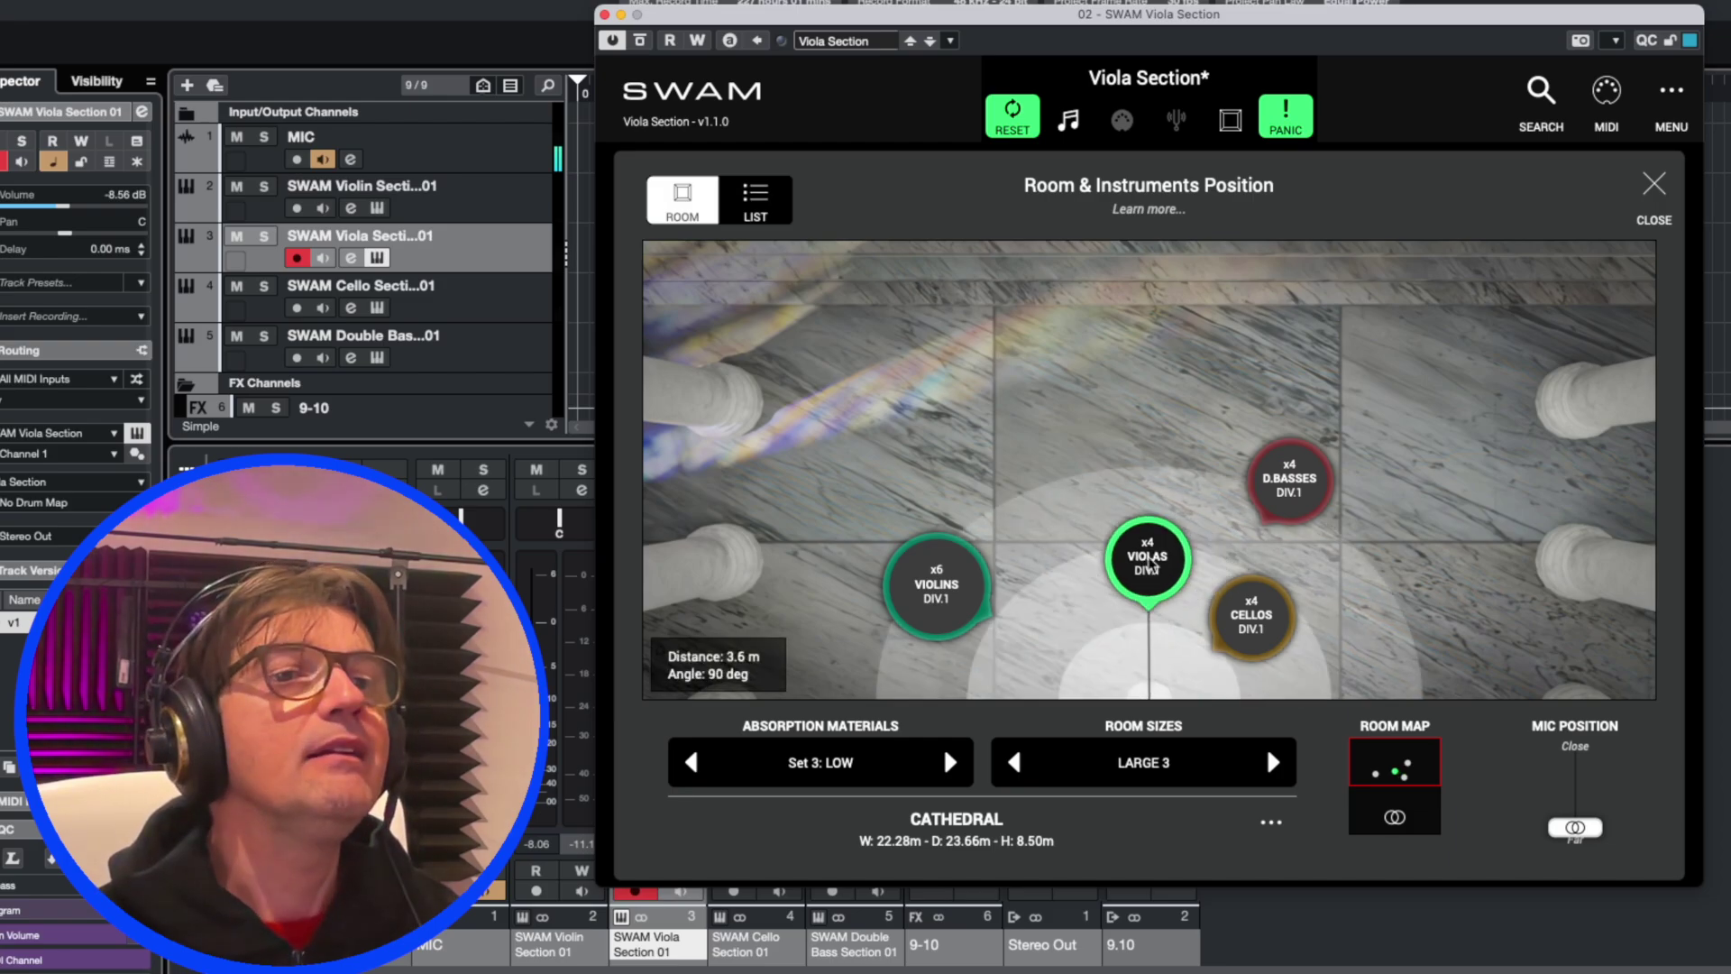
Step: Arrange violas about 7.8 m away at 112 degrees, cellos right of centre and double basses further right, and close the instrument
drag(1252, 617, 1052, 494)
drag(1148, 552, 1046, 509)
drag(1234, 539, 1174, 478)
drag(1294, 487, 1348, 587)
drag(1169, 489, 1217, 502)
drag(1046, 509, 1024, 426)
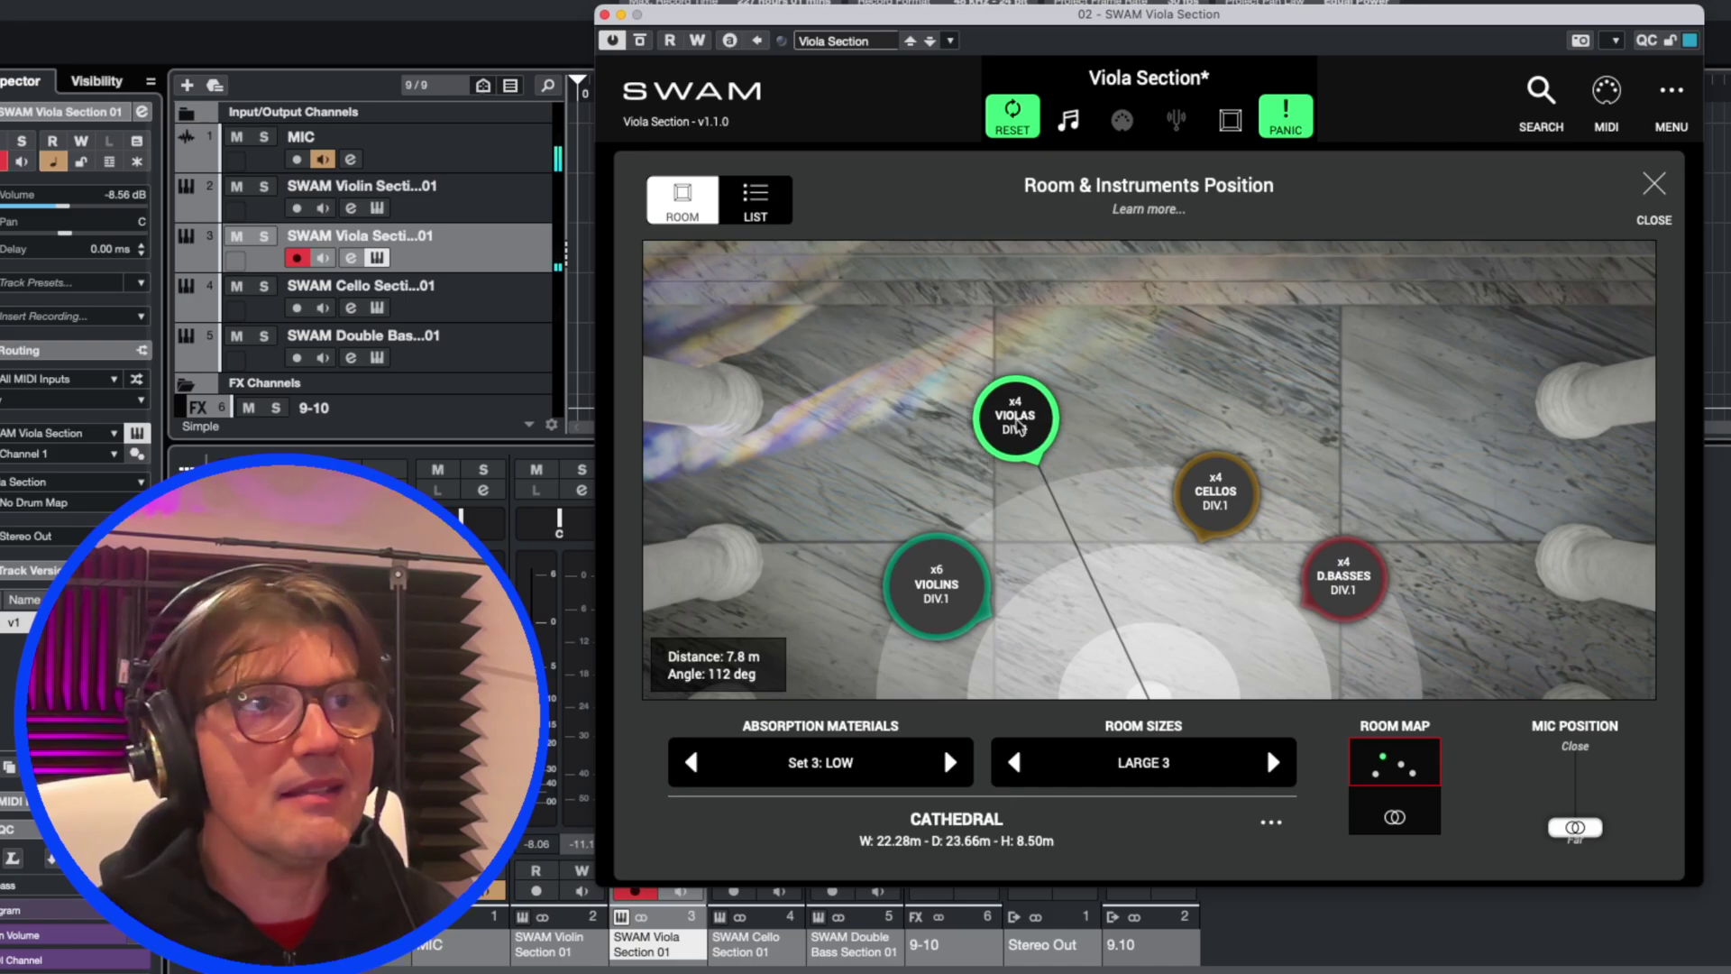
click(615, 121)
click(605, 15)
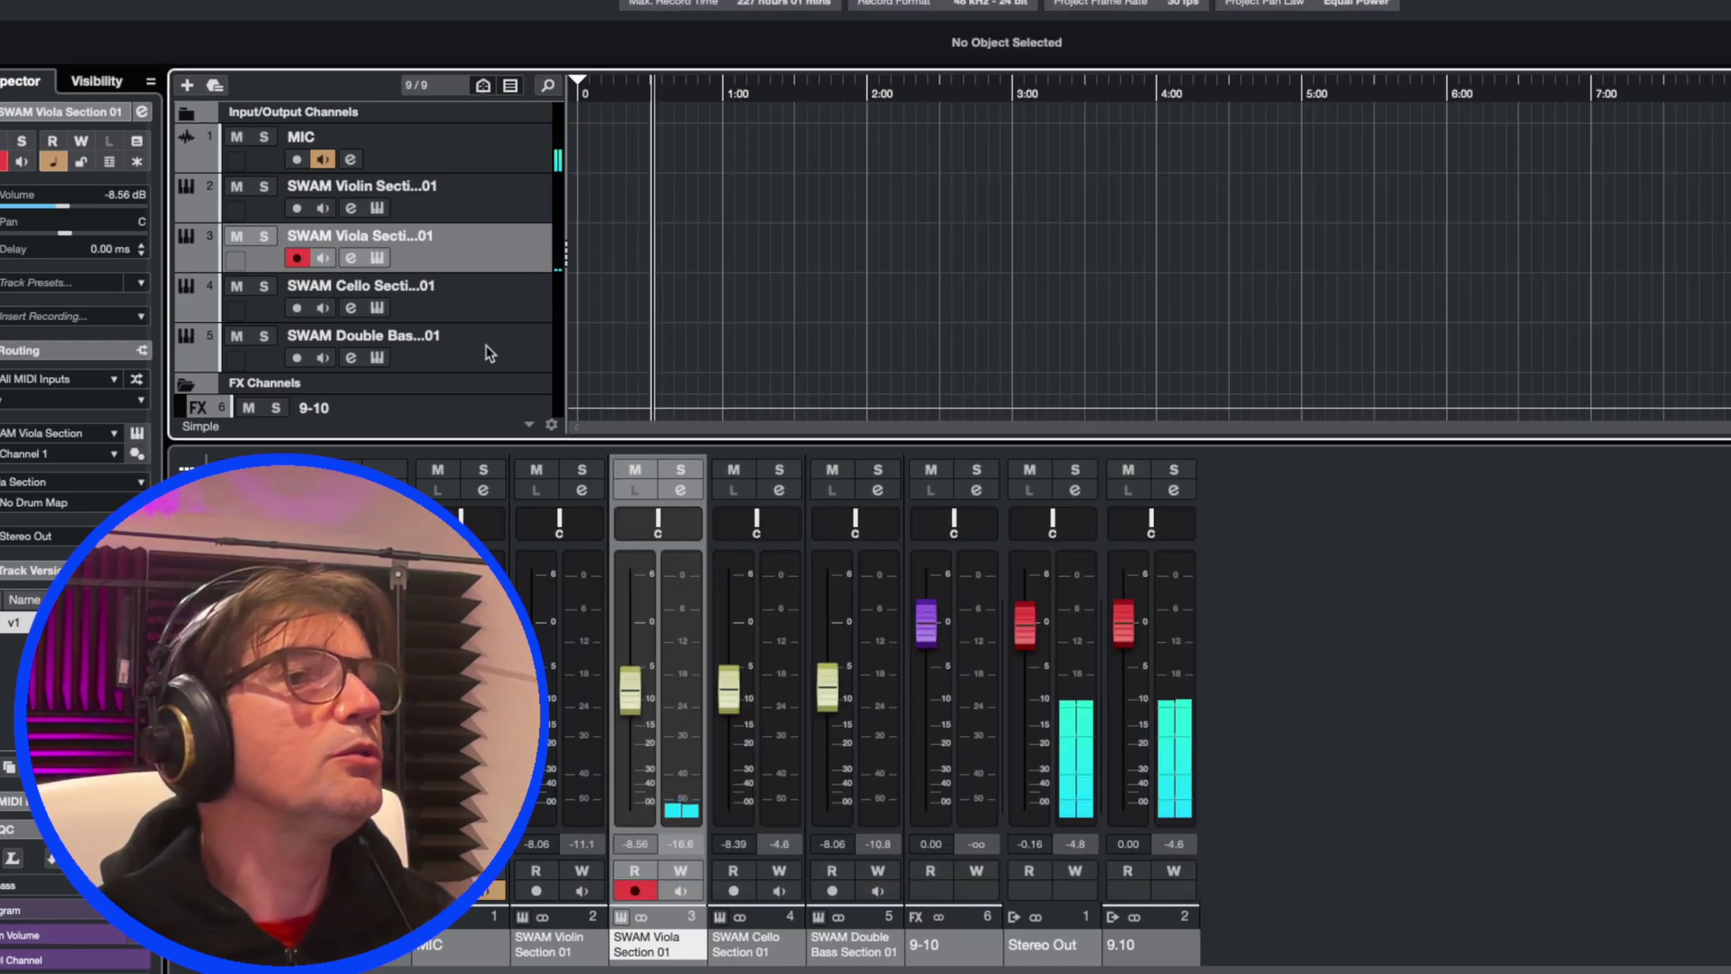
Step: Open the double bass section's instrument and check where the four sections sit in its room layout
click(508, 348)
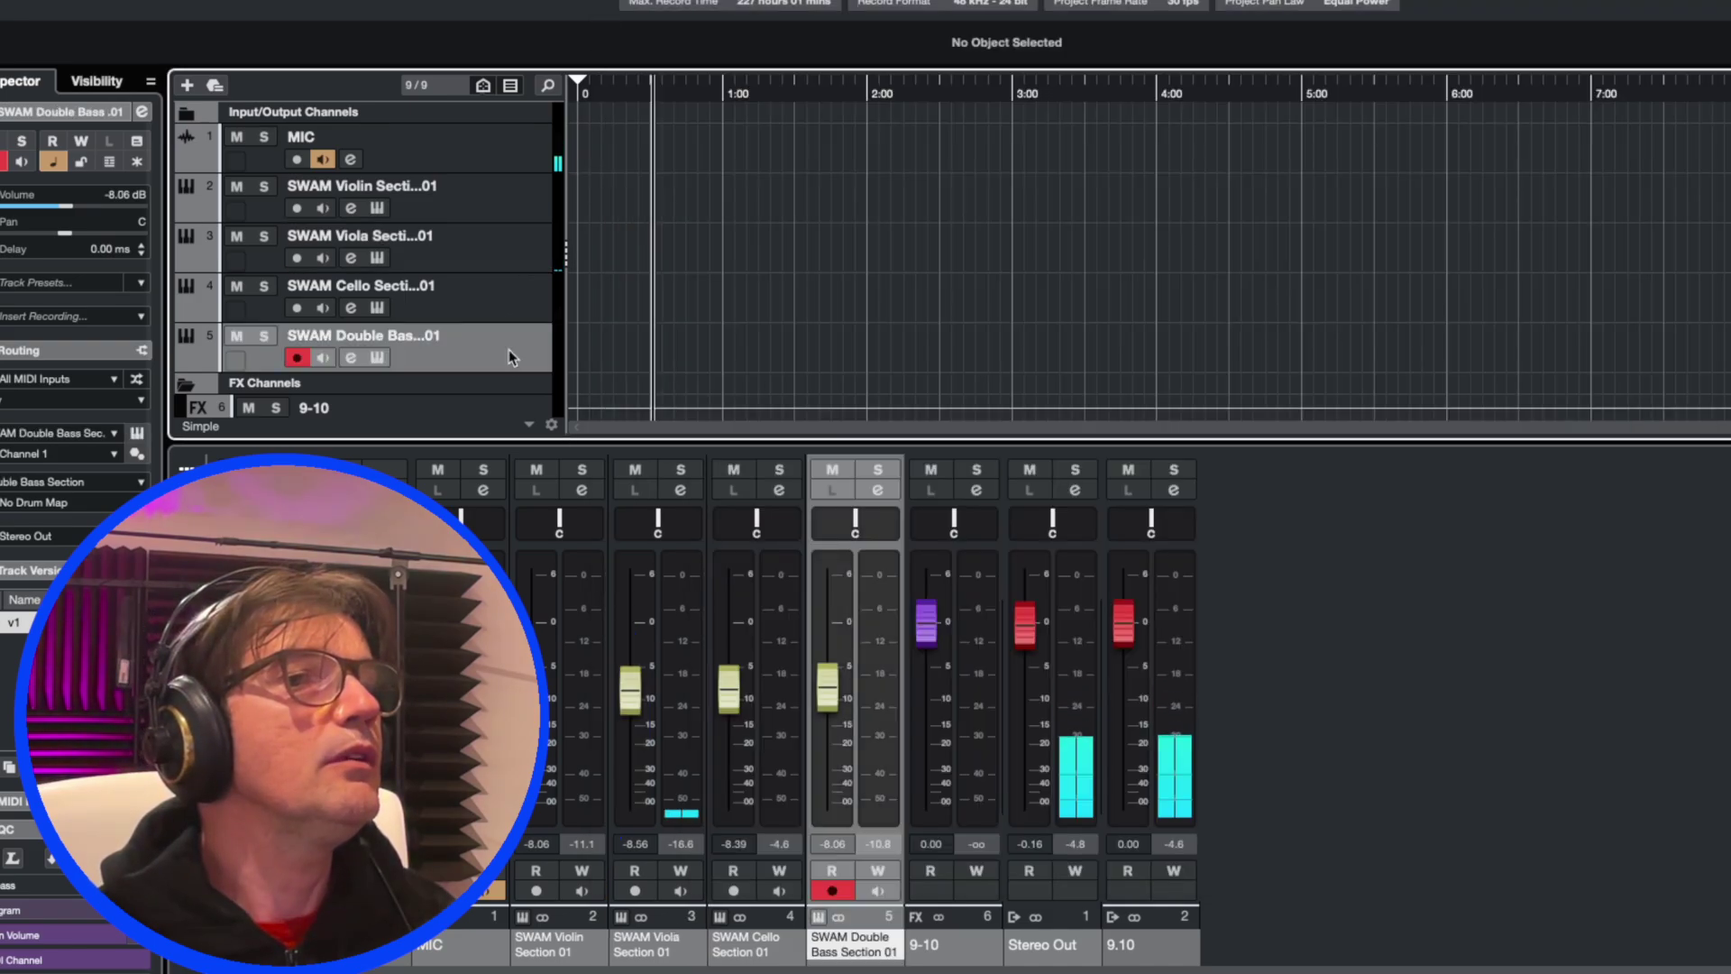
click(378, 358)
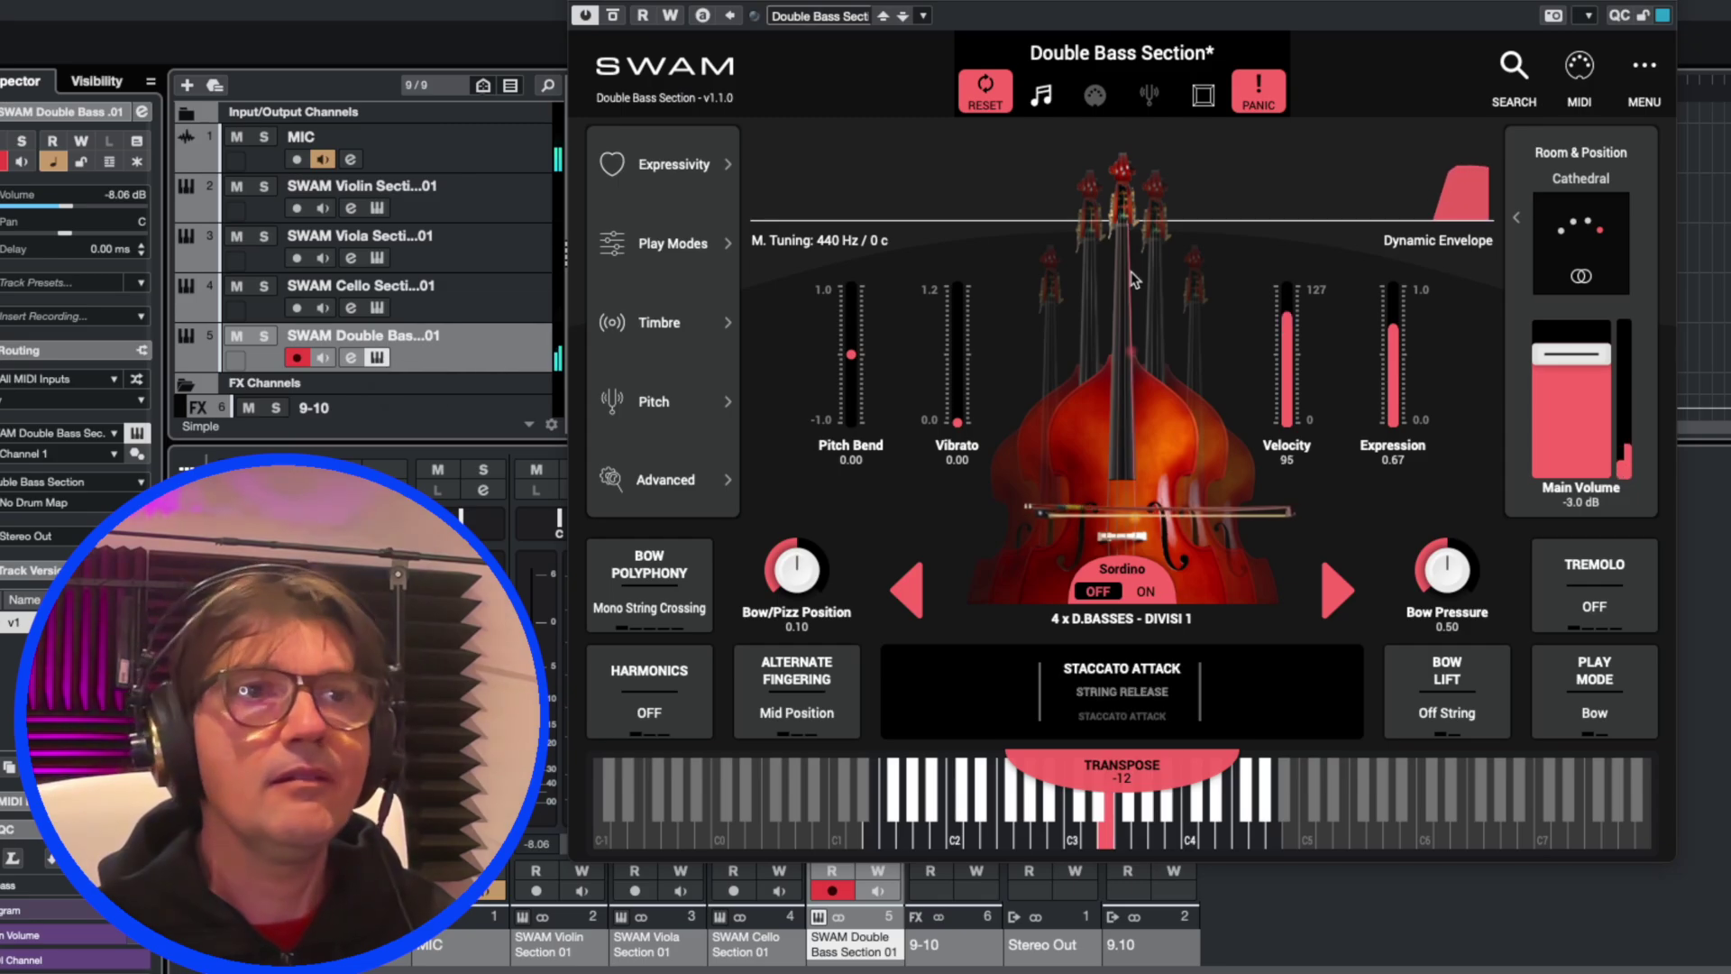
click(1574, 232)
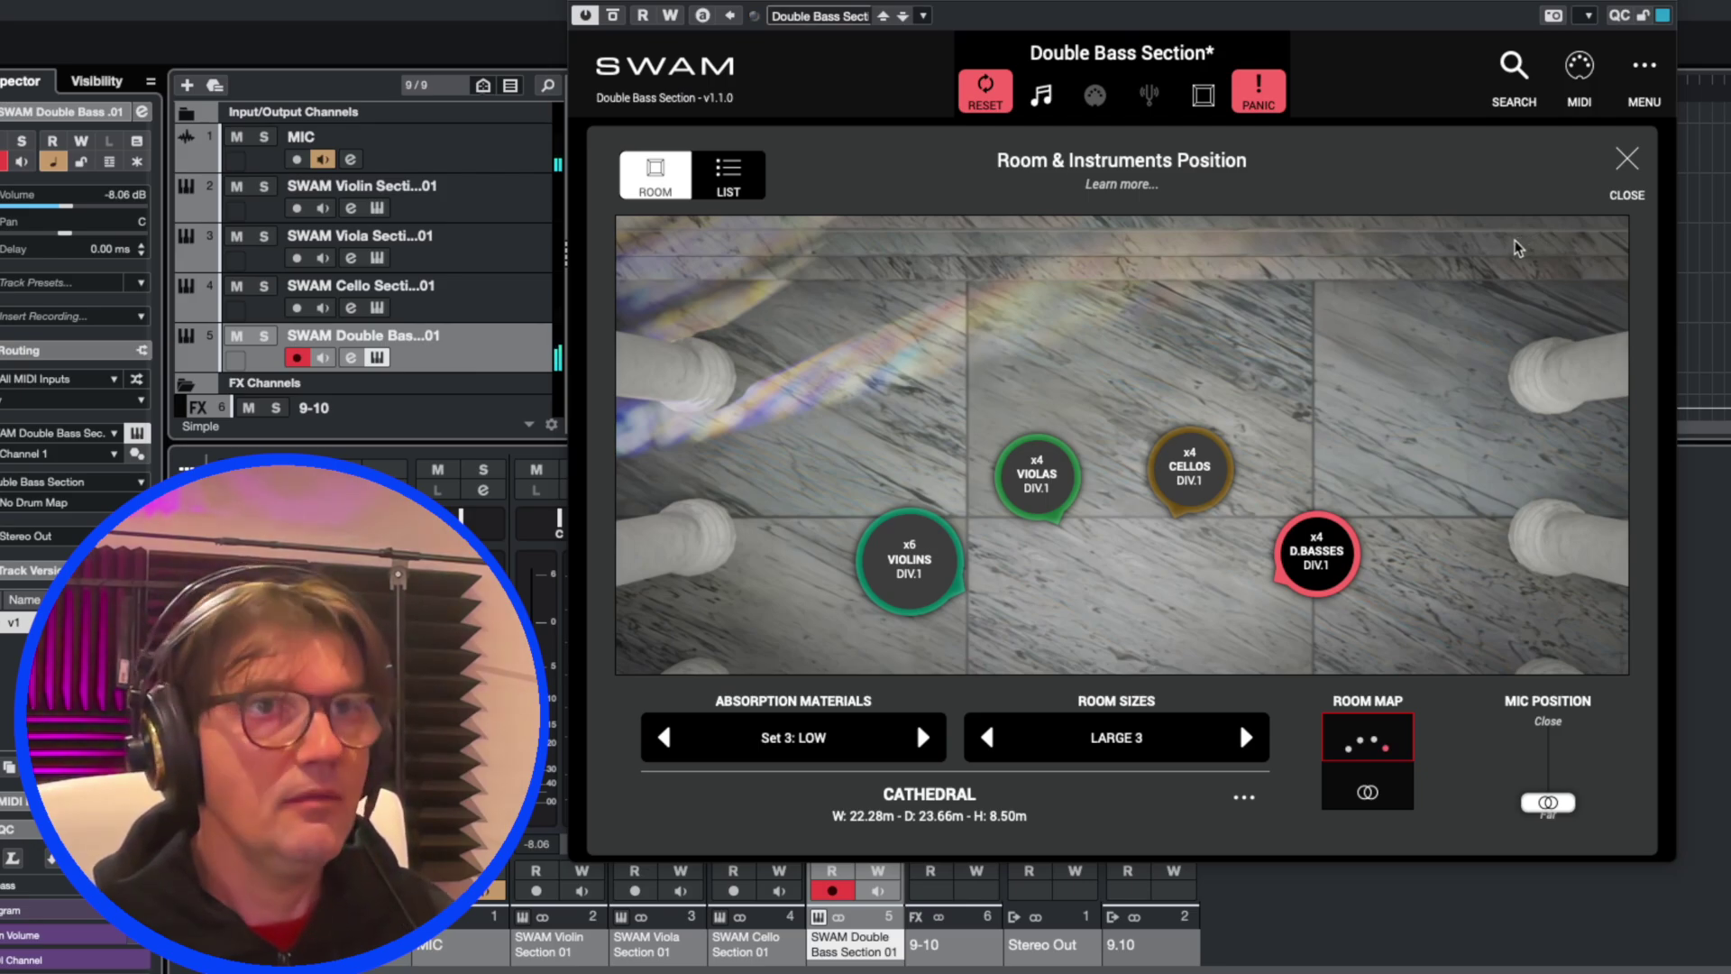
click(1623, 163)
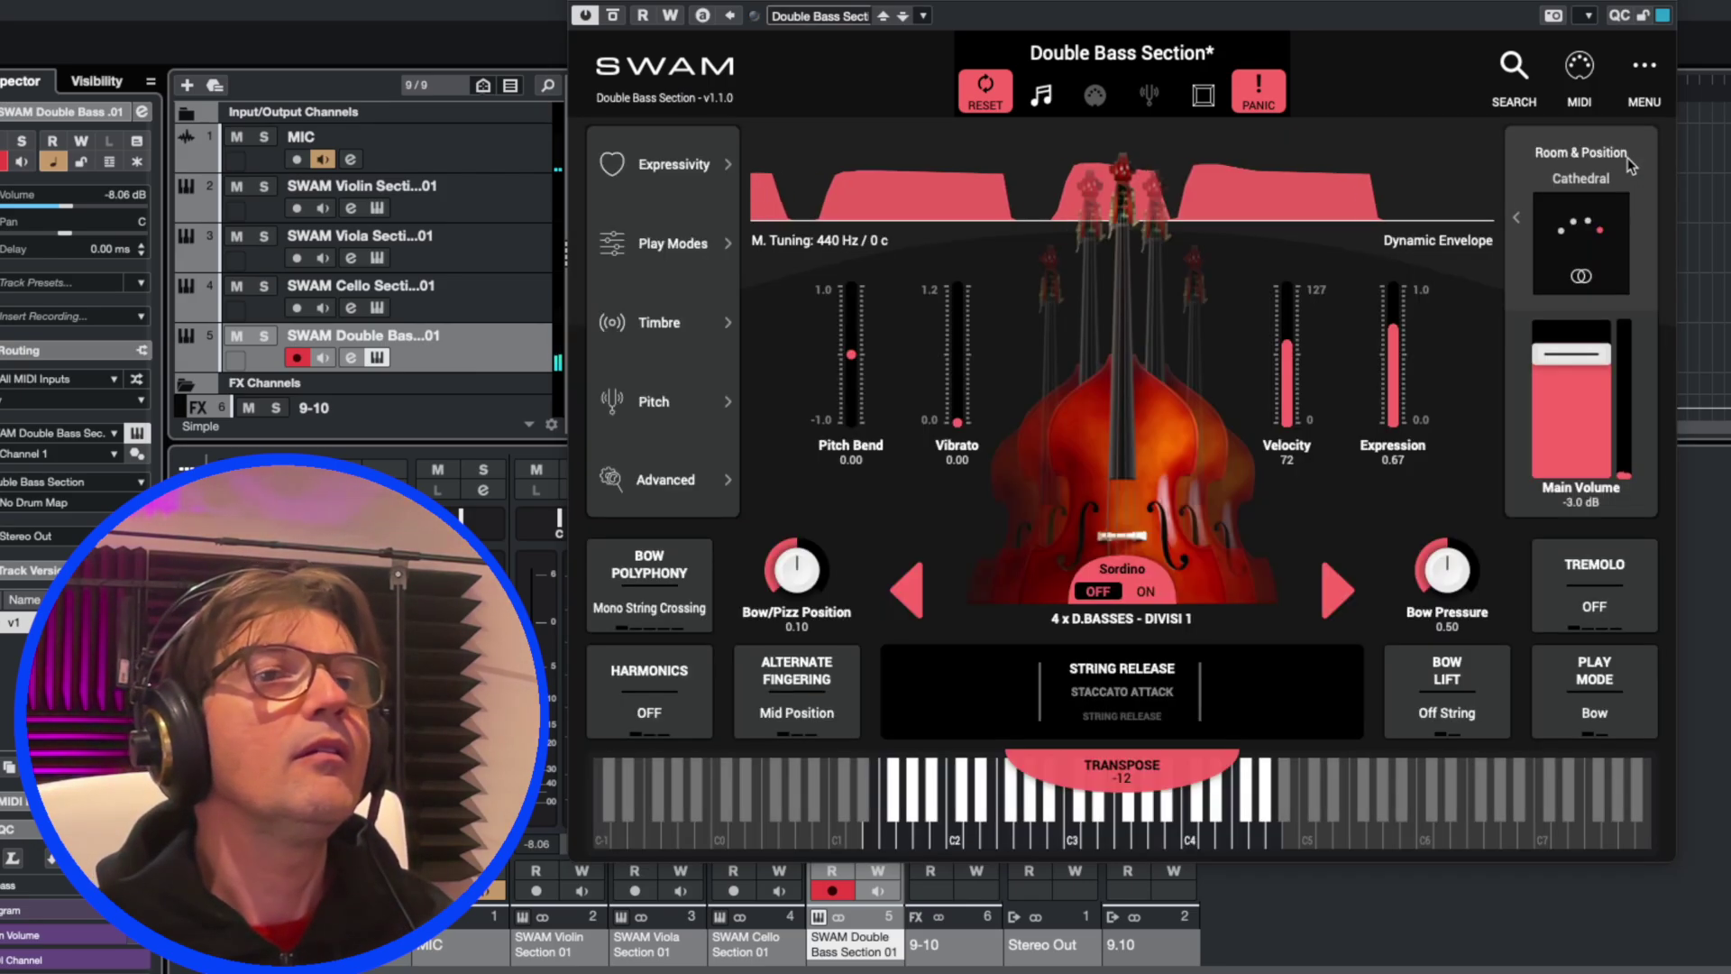
Step: Load the Cinematic Double Bass Section factory preset and close the instrument
click(1138, 56)
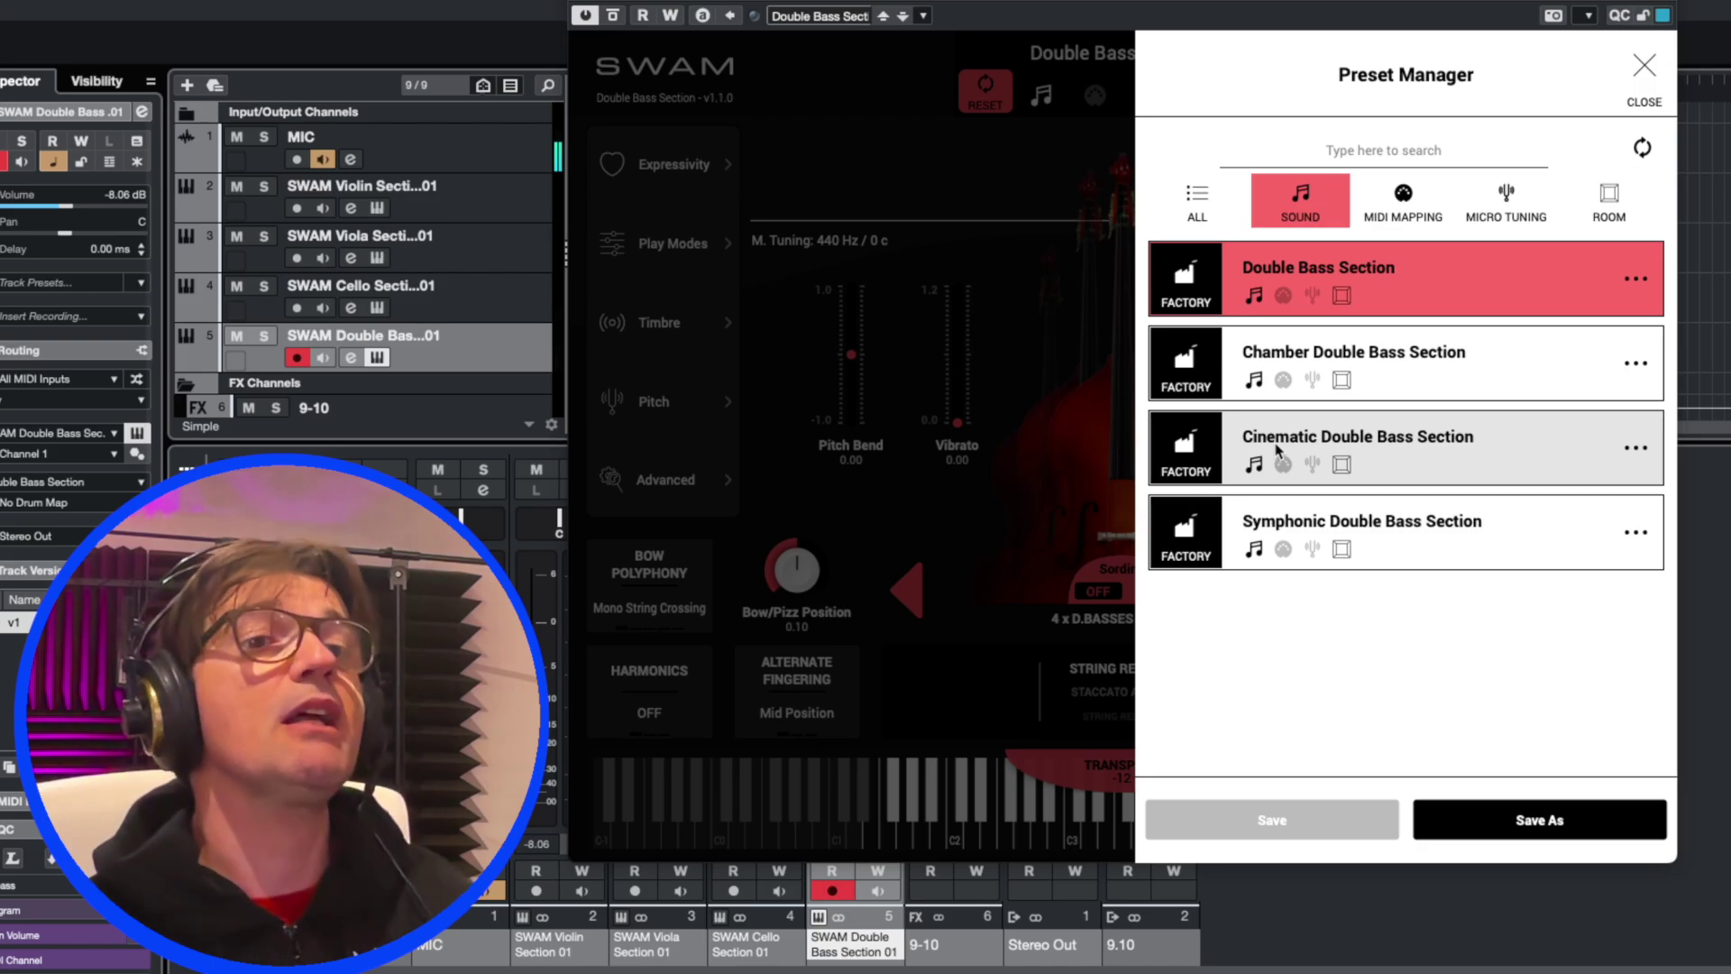
click(1195, 448)
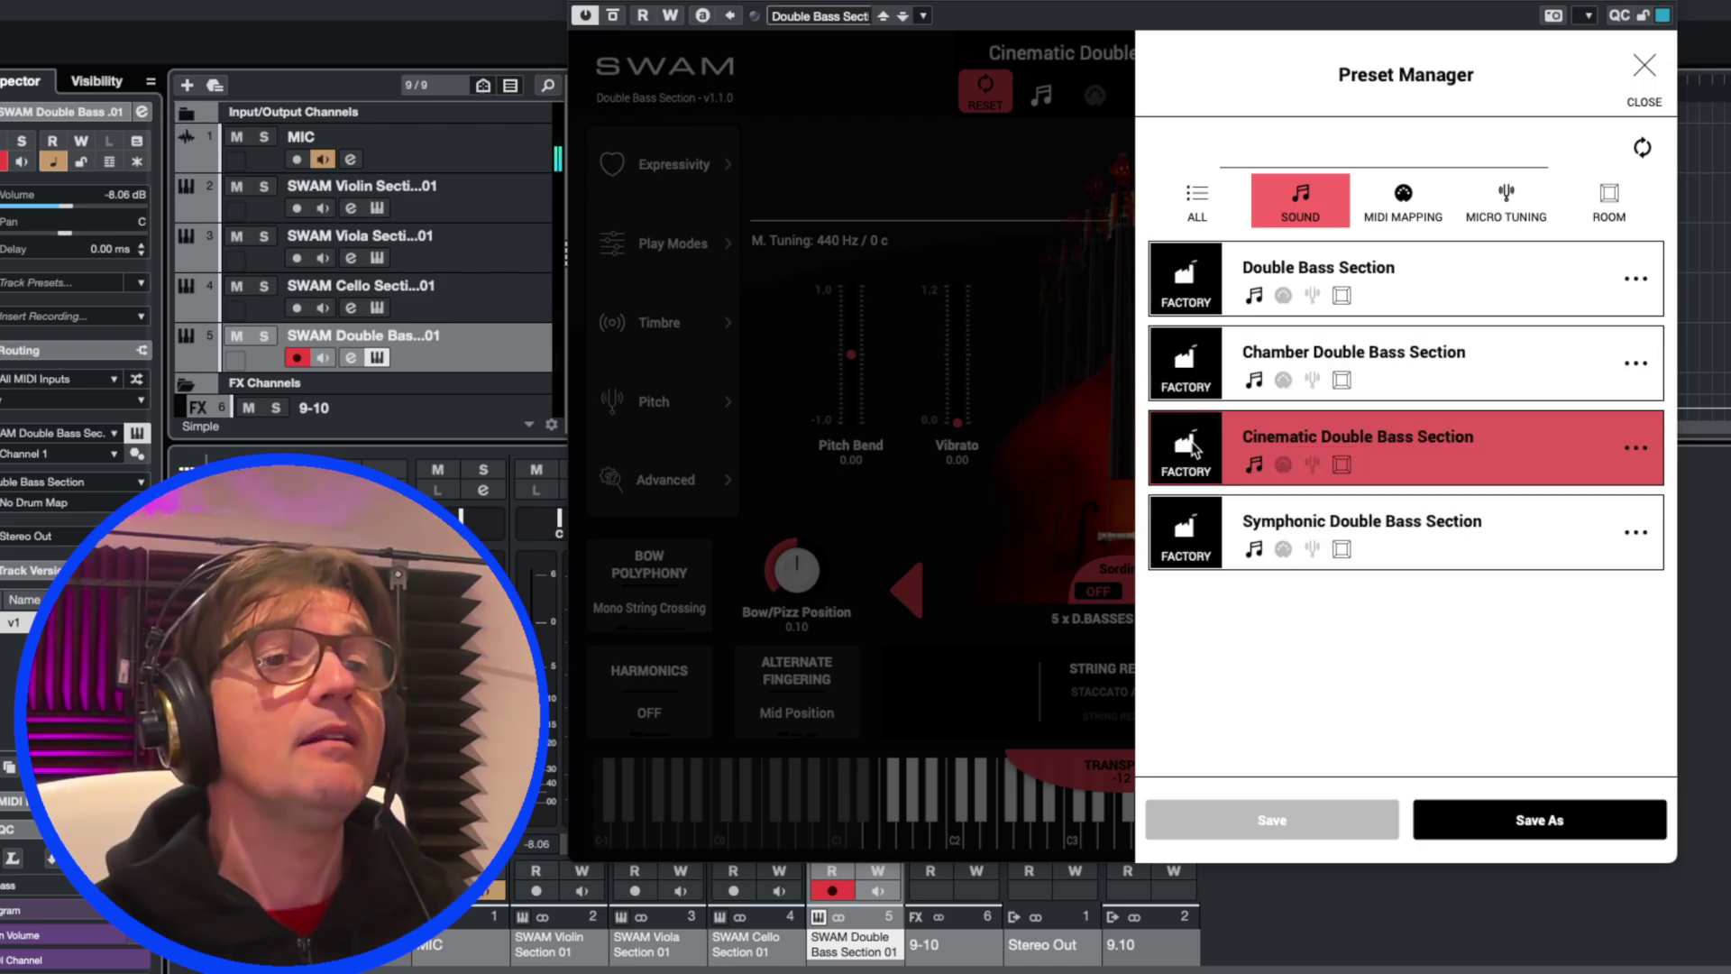
click(1646, 74)
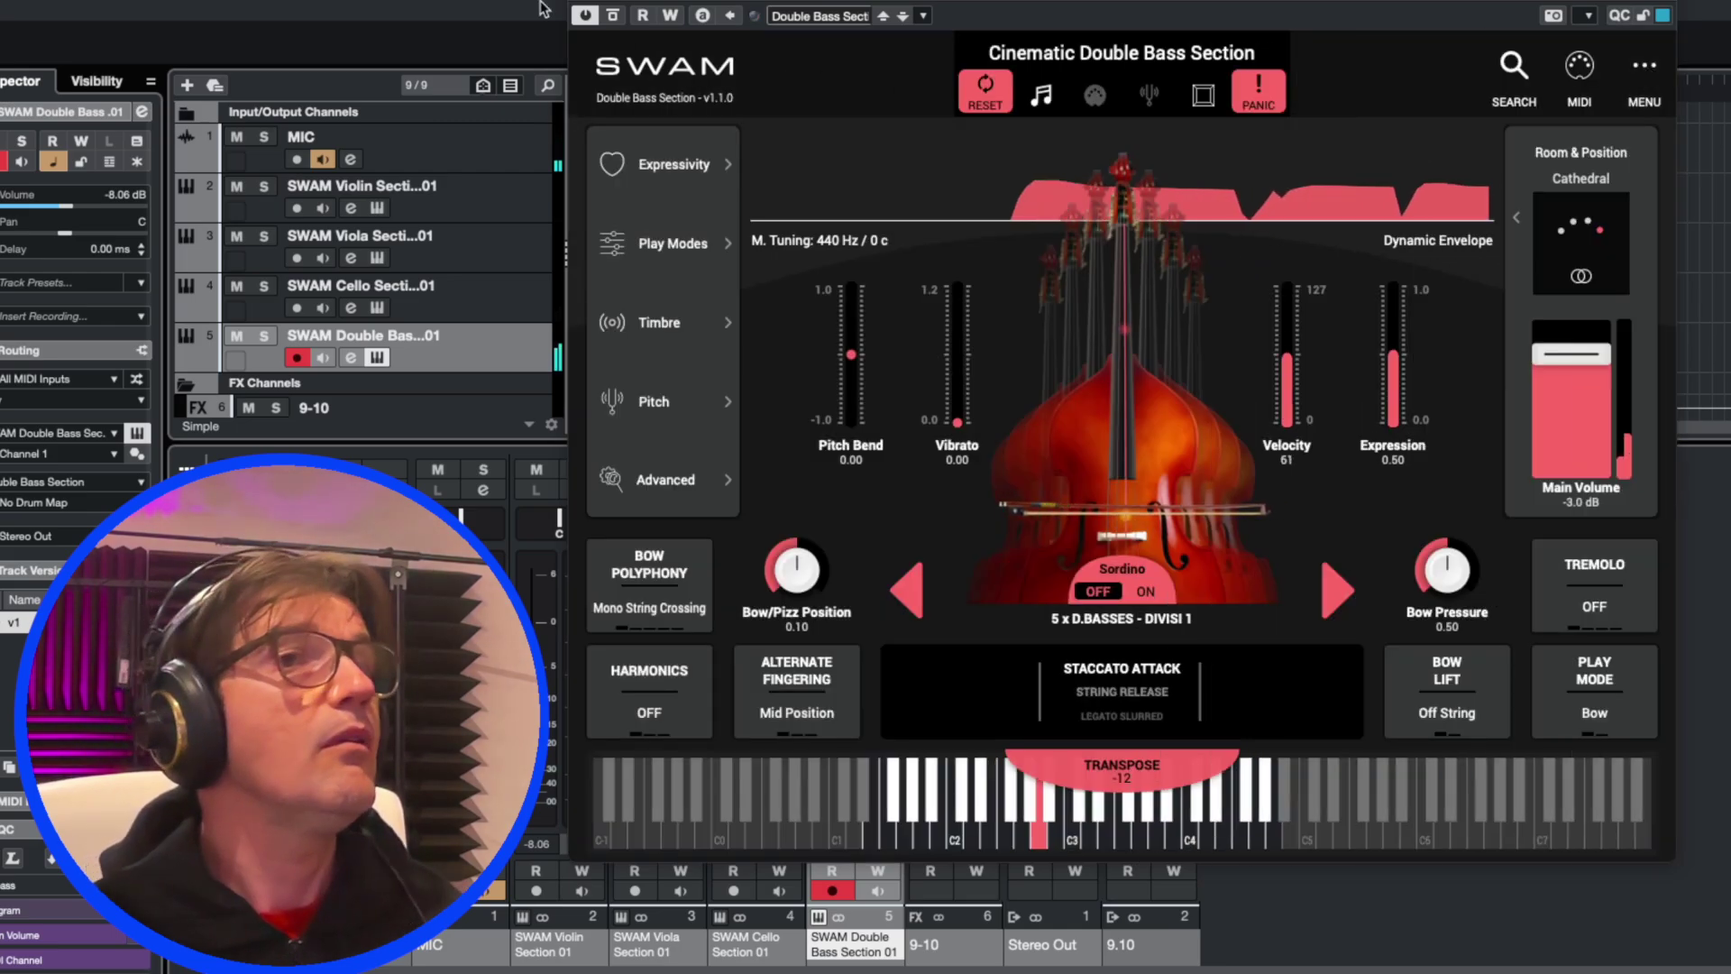
click(581, 3)
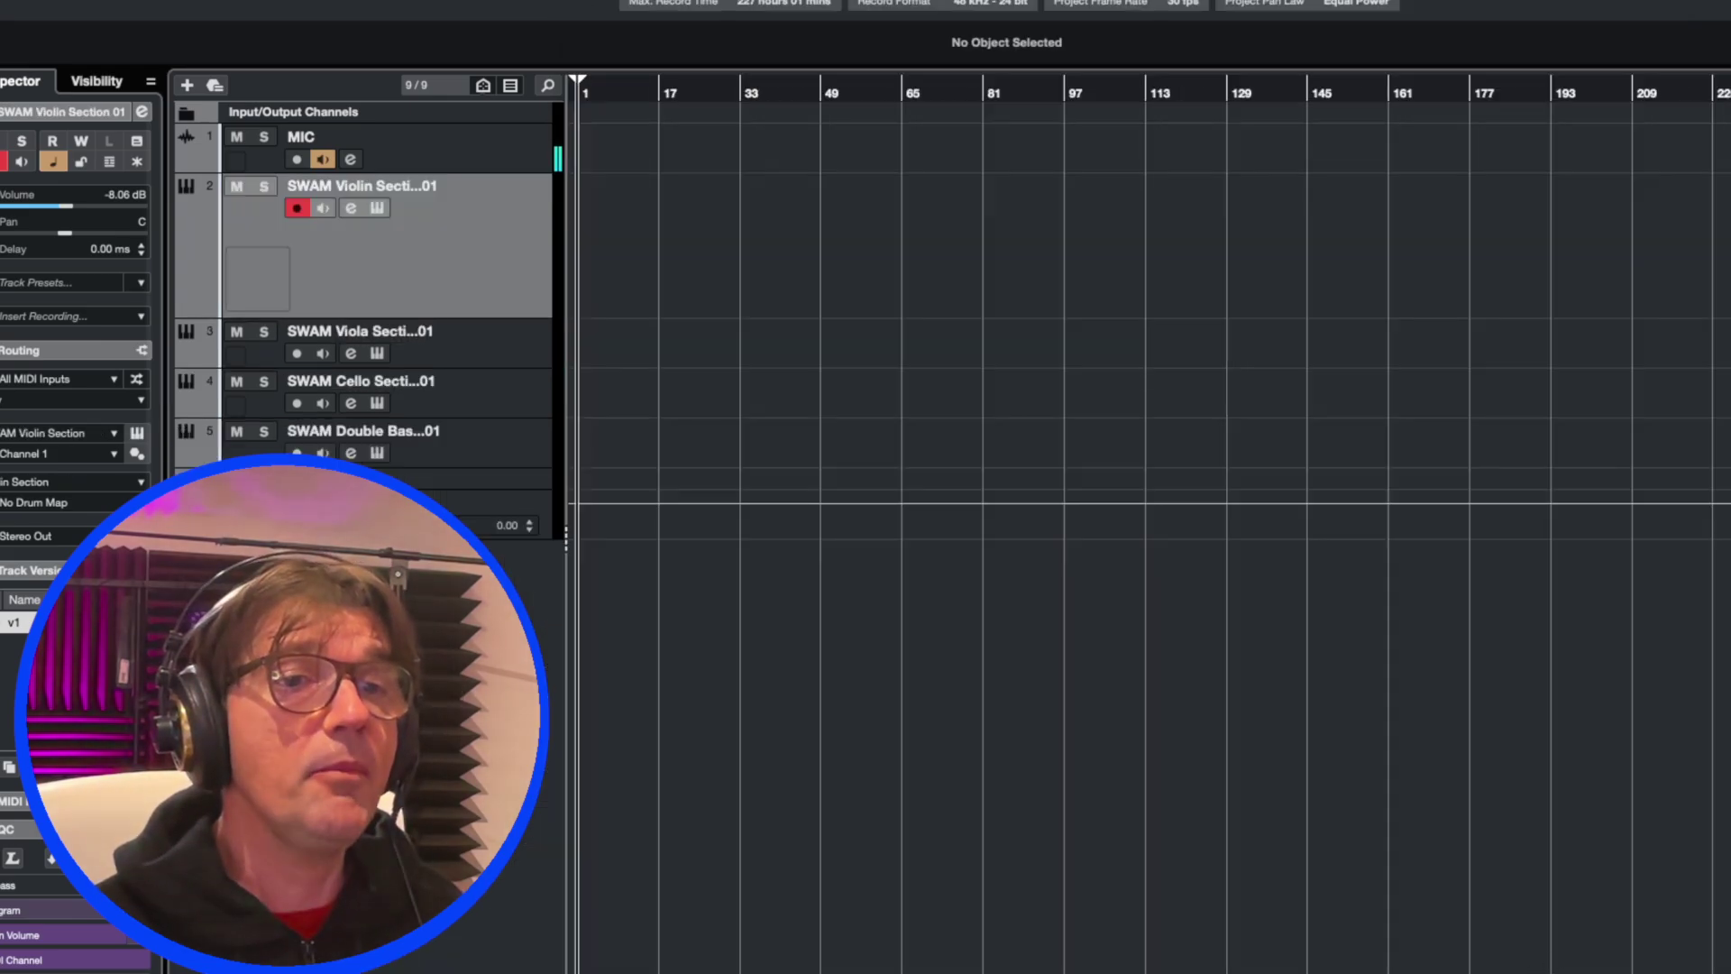
Step: Open the cello section's instrument and record a performance on its track
key(h)
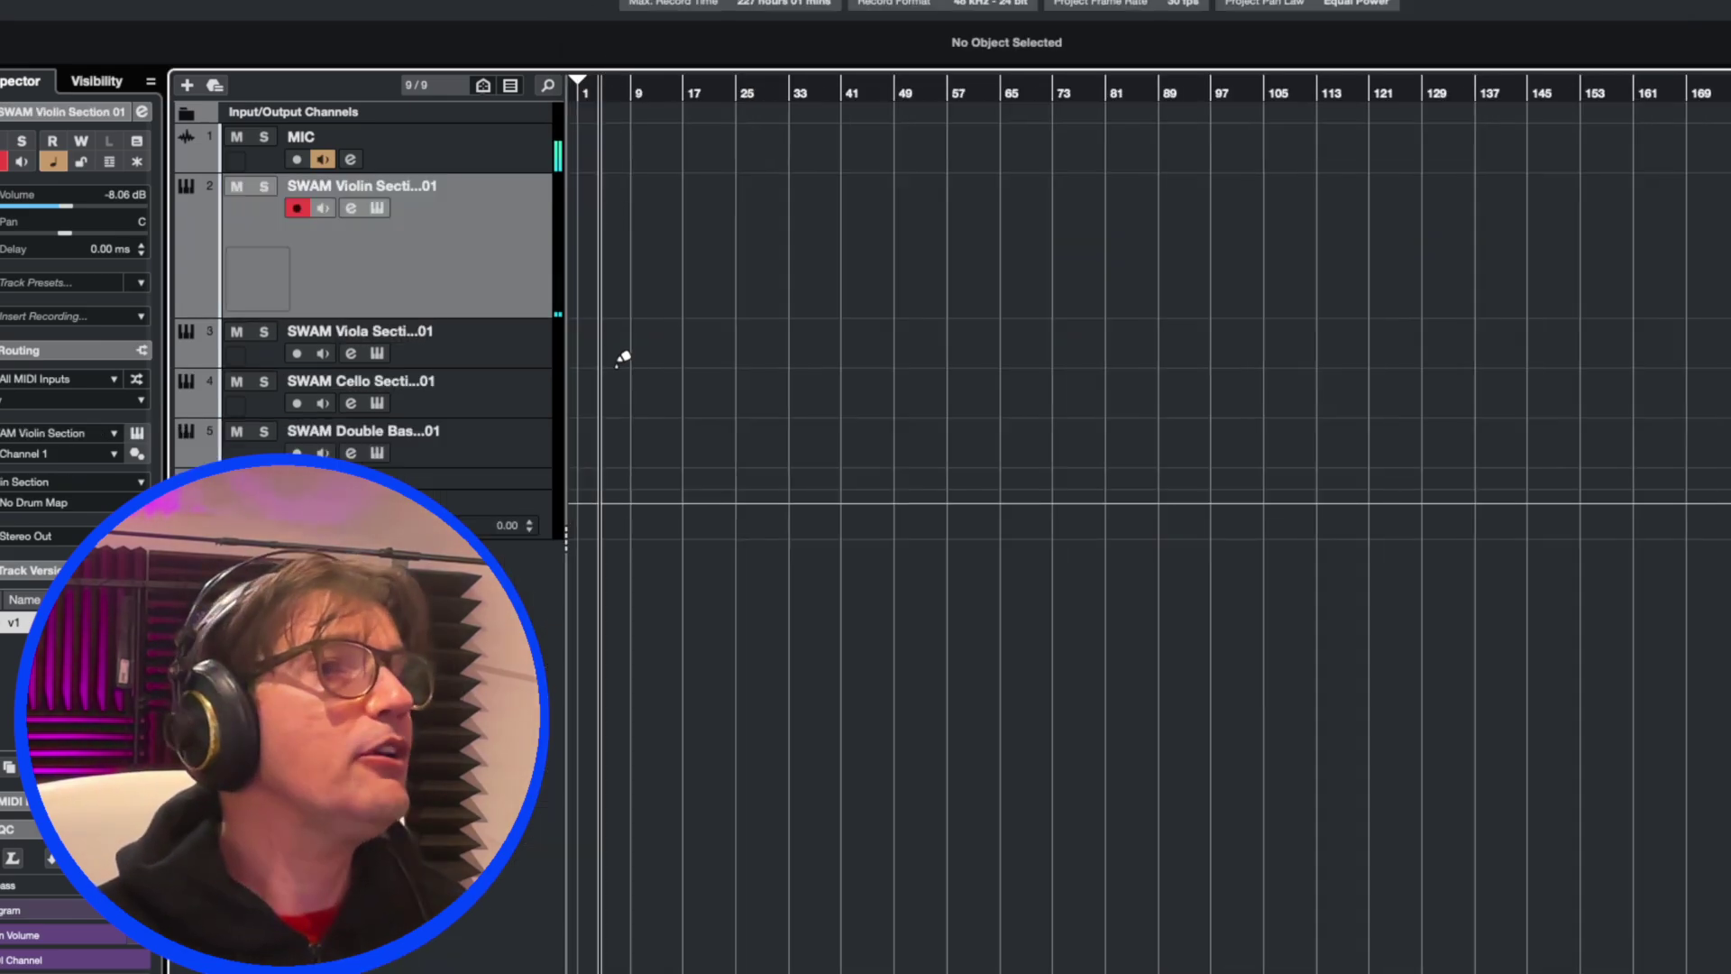
click(511, 396)
click(377, 403)
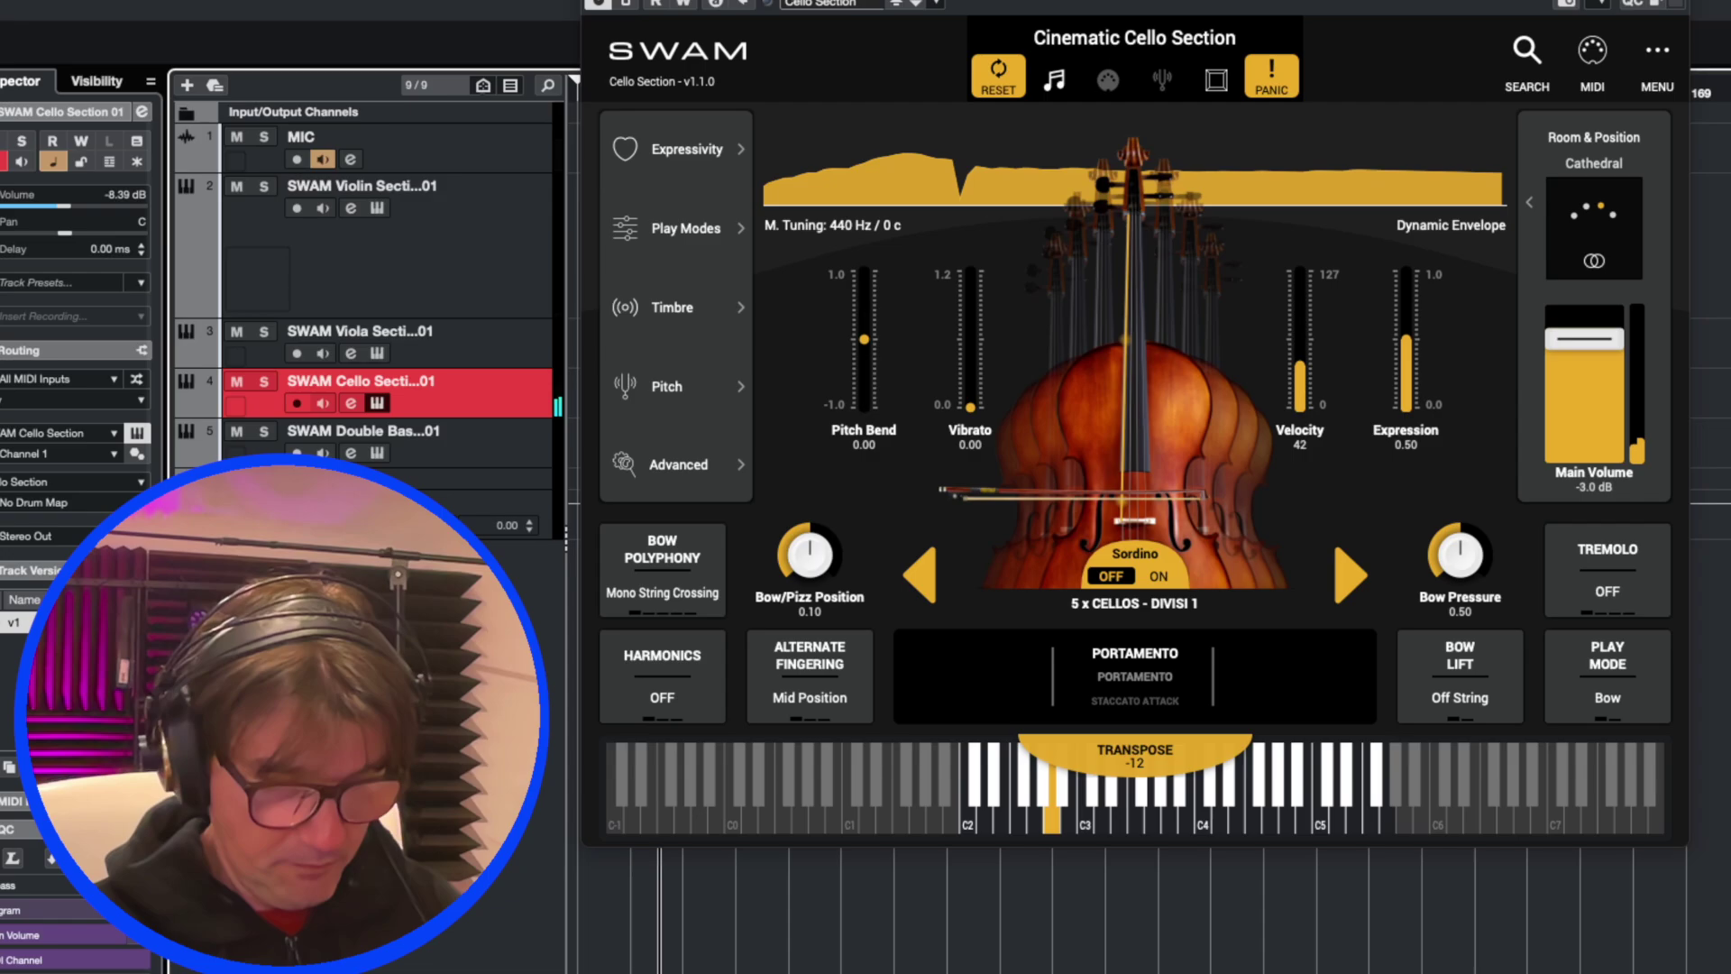
key(space)
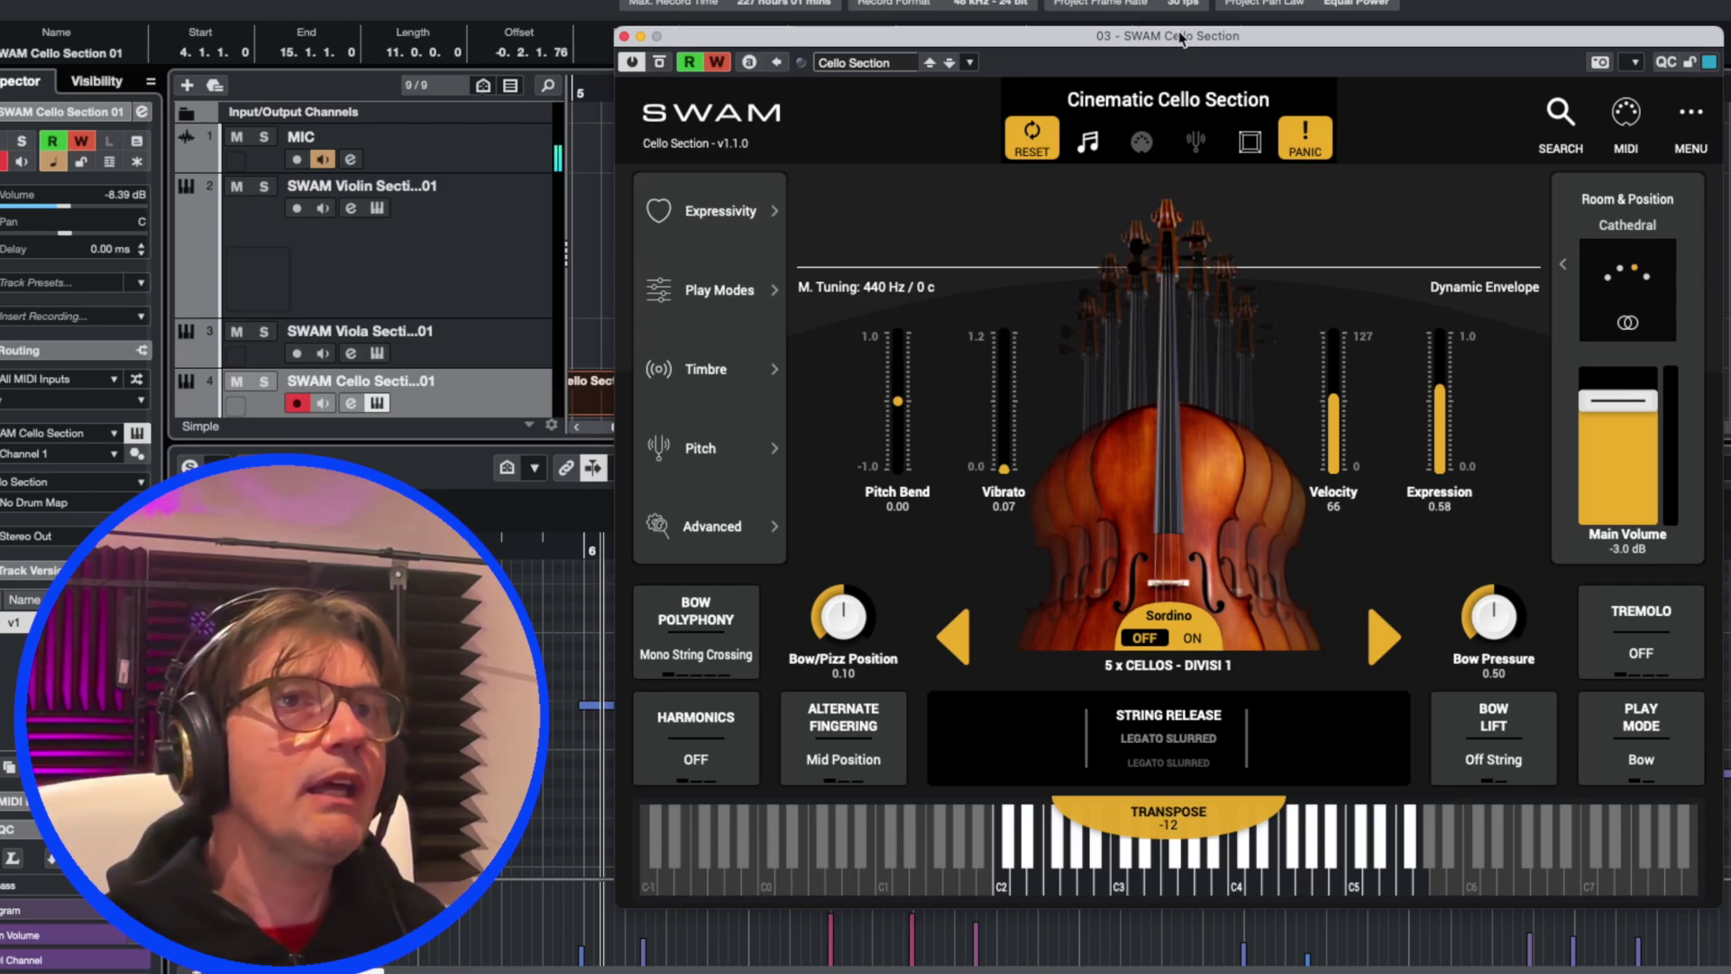
Step: Write cello vibrato automation by repeatedly raising and lowering Vibrato during playback, and close the instrument to show the automation lane
drag(1179, 37, 1175, 37)
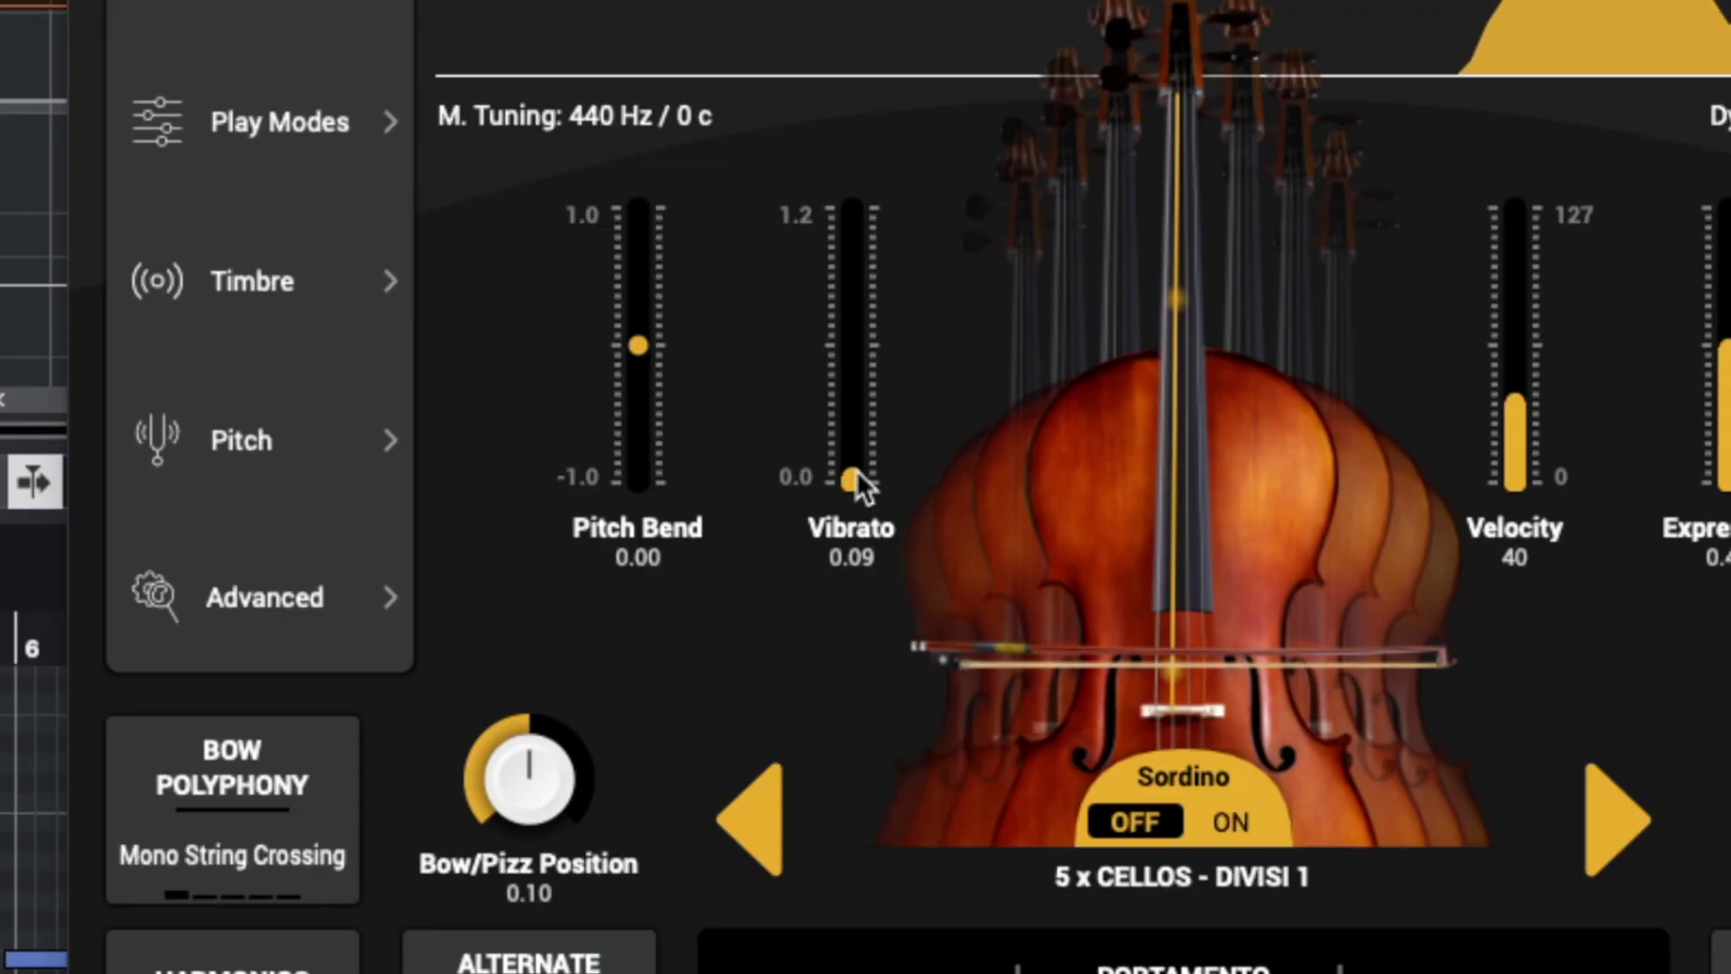
drag(999, 468, 1002, 424)
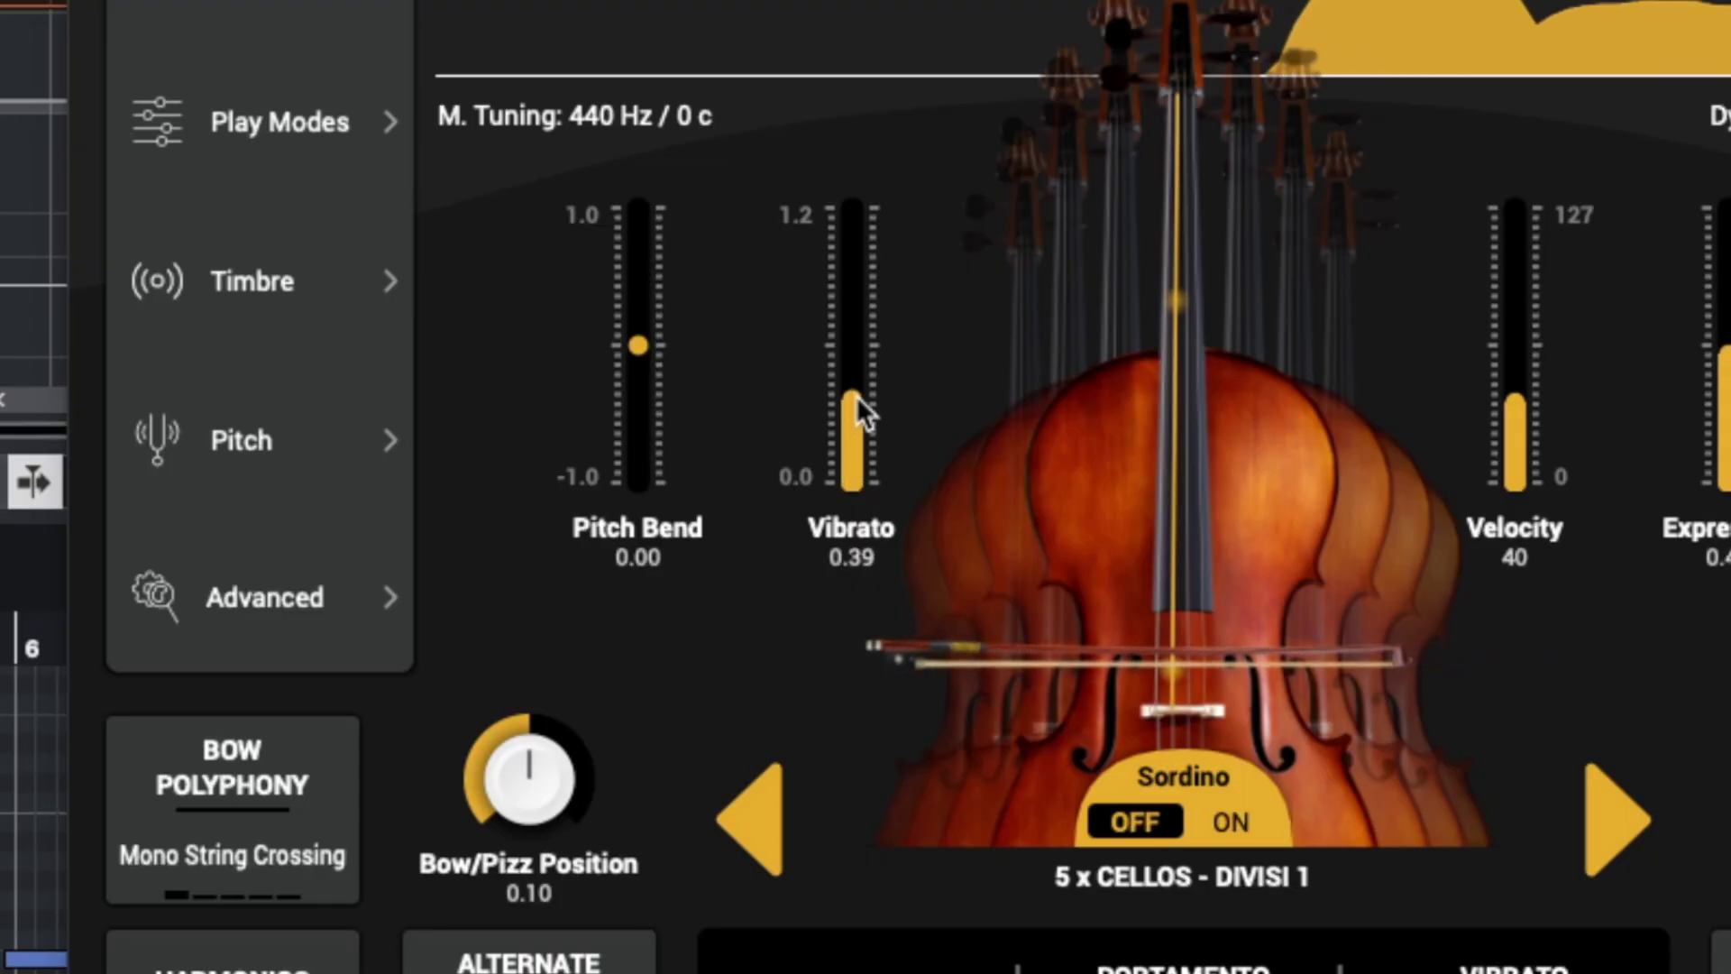
drag(856, 398, 879, 304)
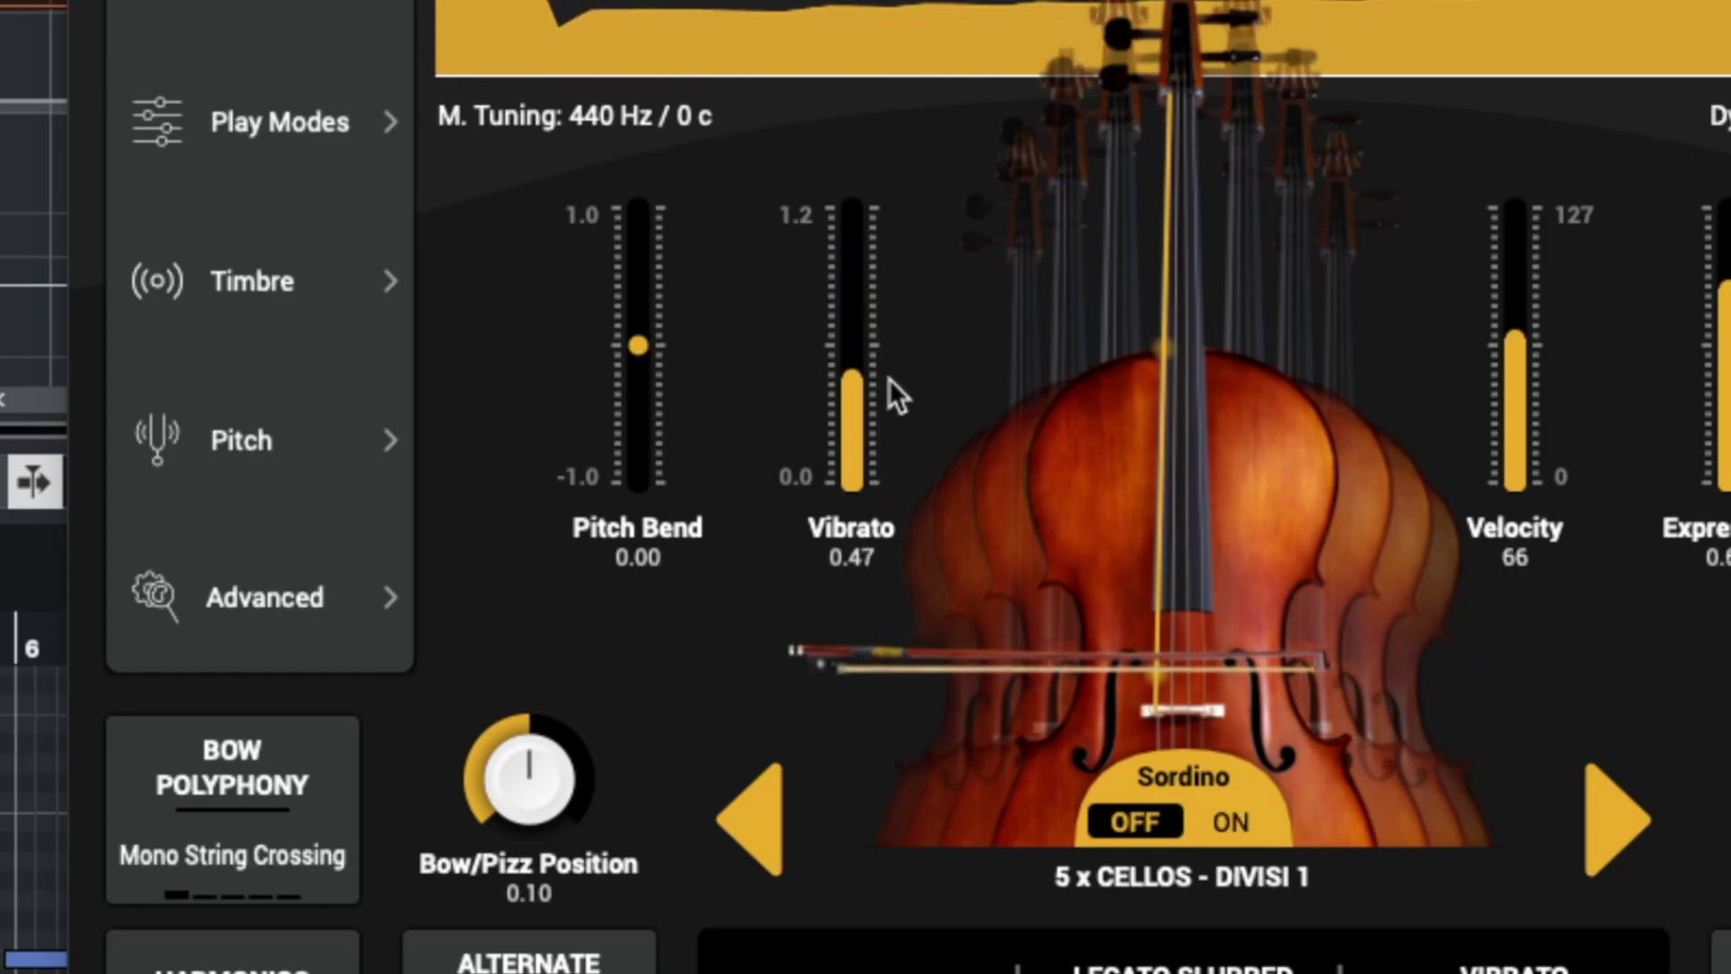
drag(889, 379, 911, 333)
drag(910, 272, 924, 377)
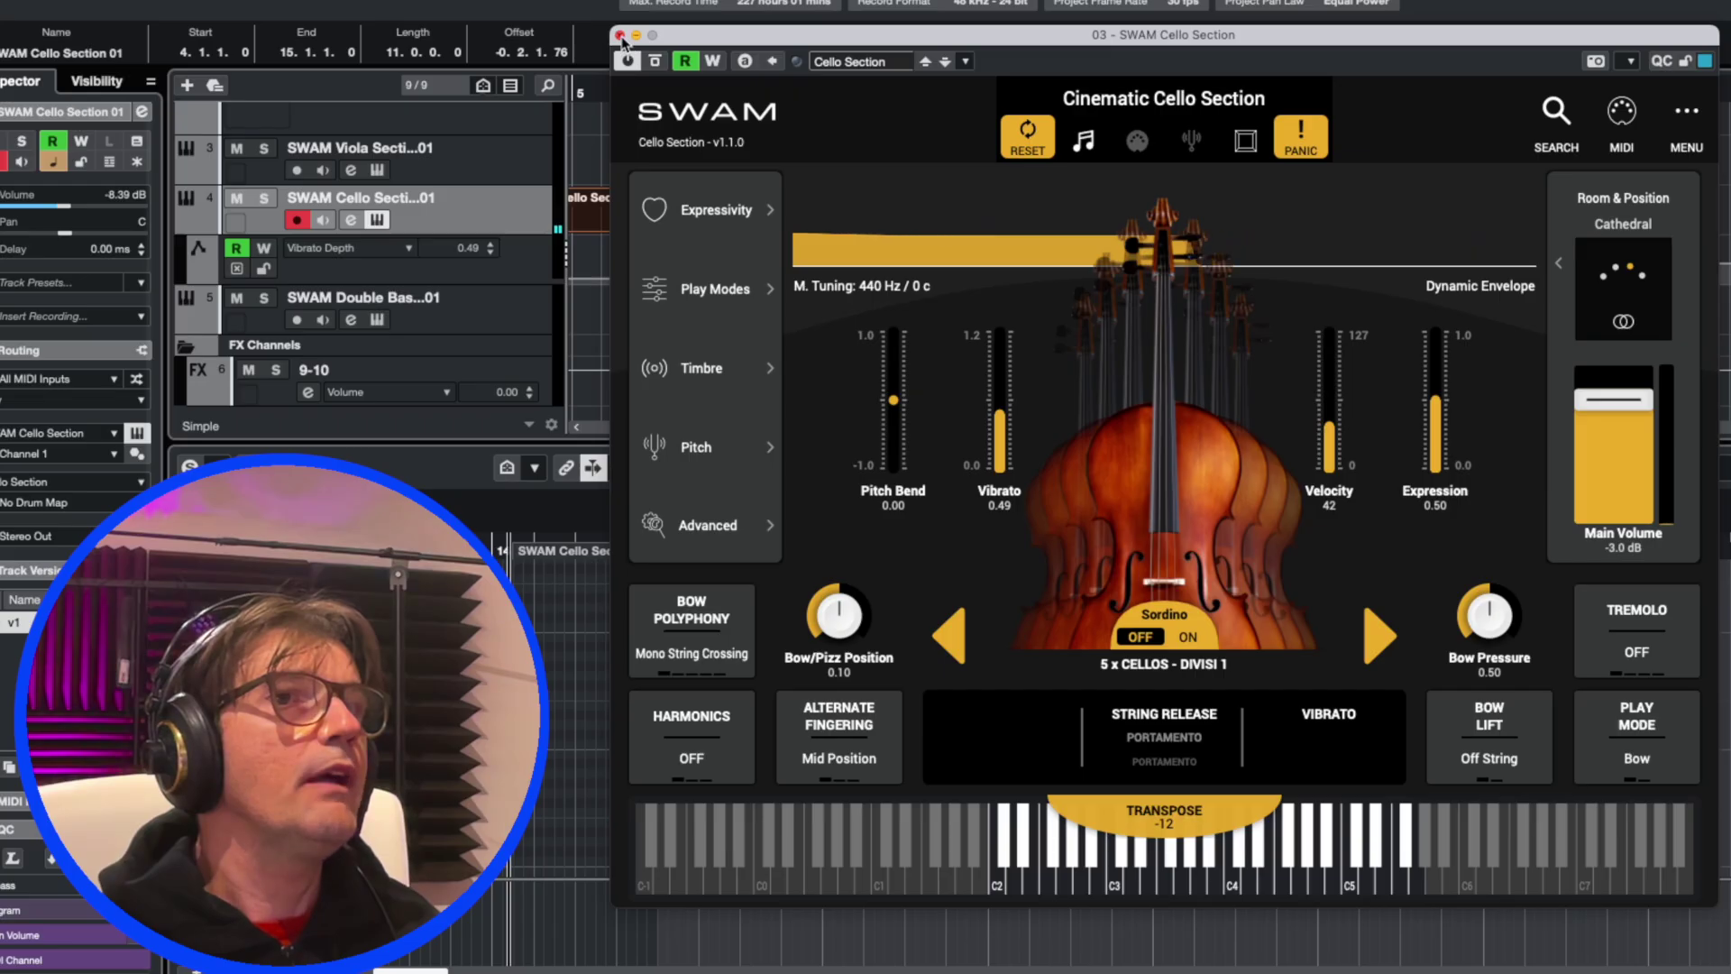
click(620, 35)
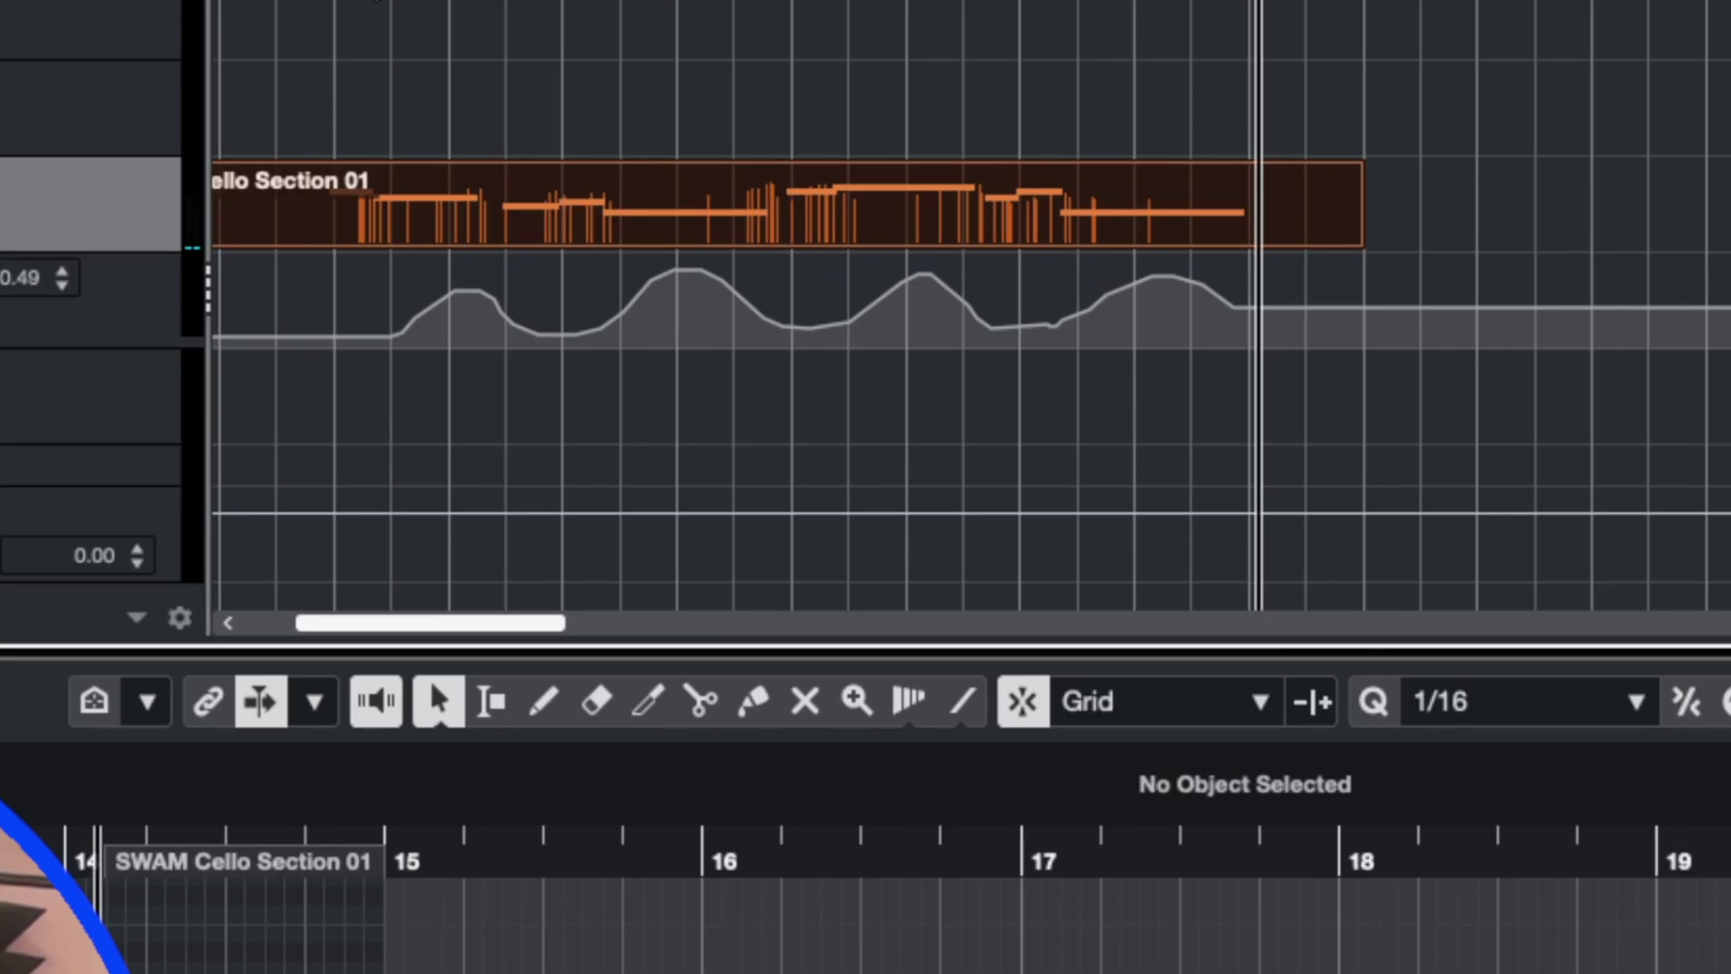
Step: Reopen the cello instrument, enable automation writing, and vary Bow Pressure up and down during playback
click(376, 2)
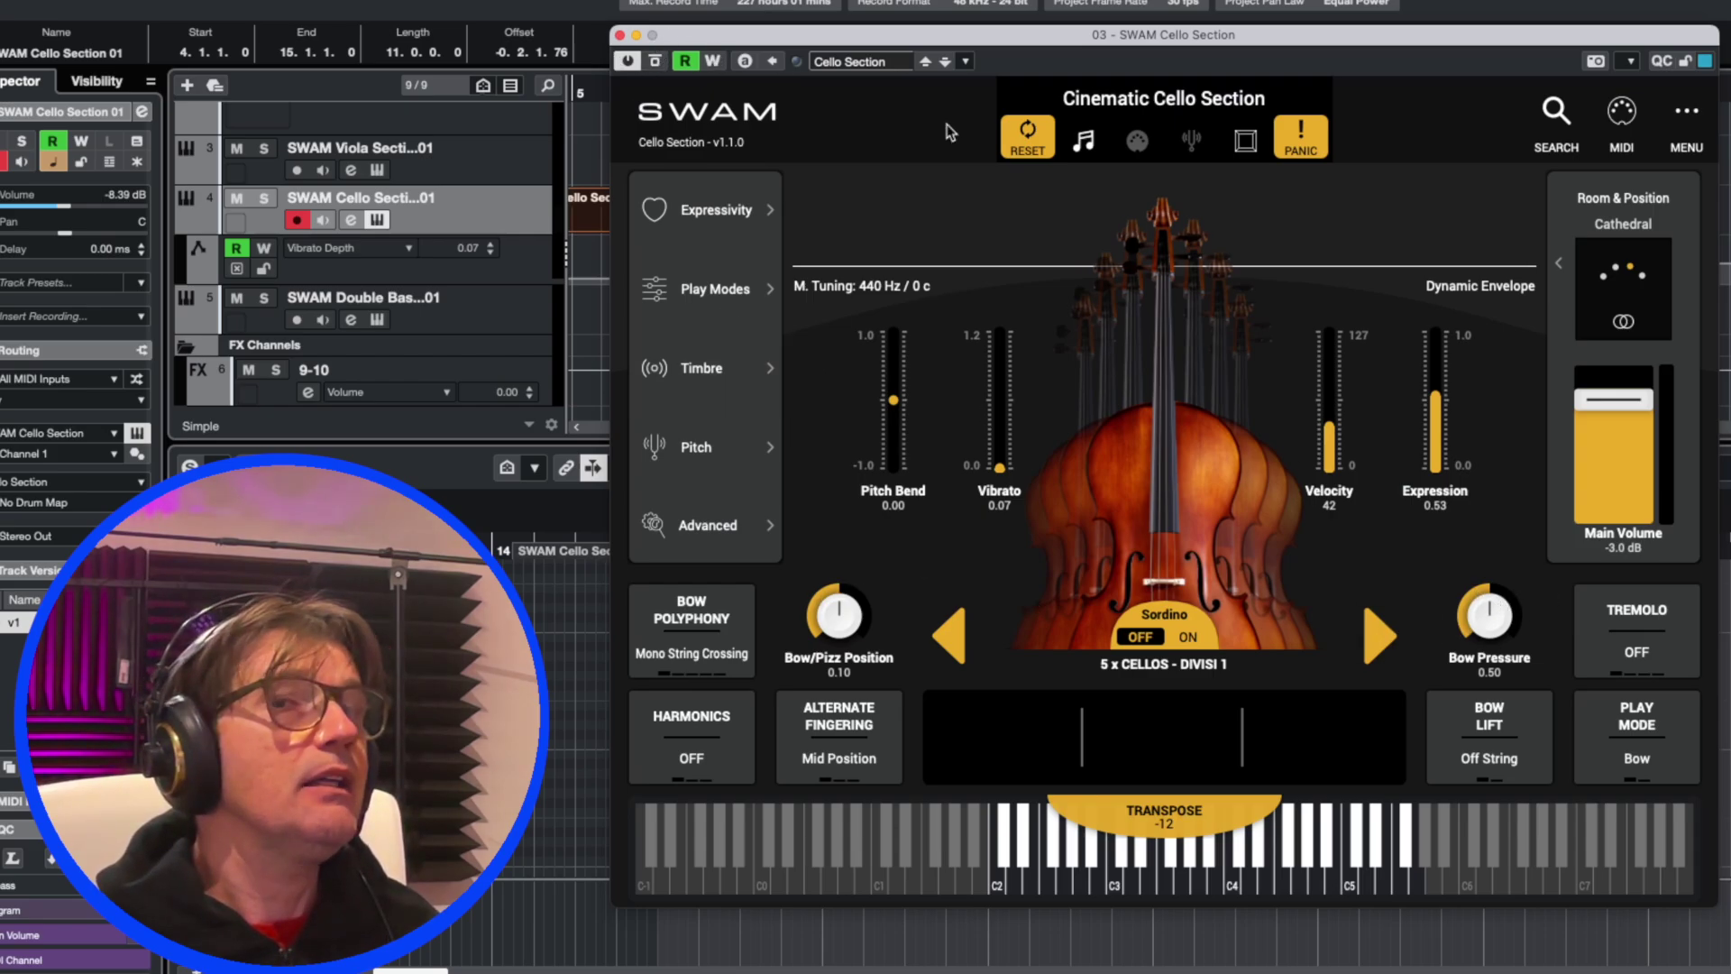
click(714, 61)
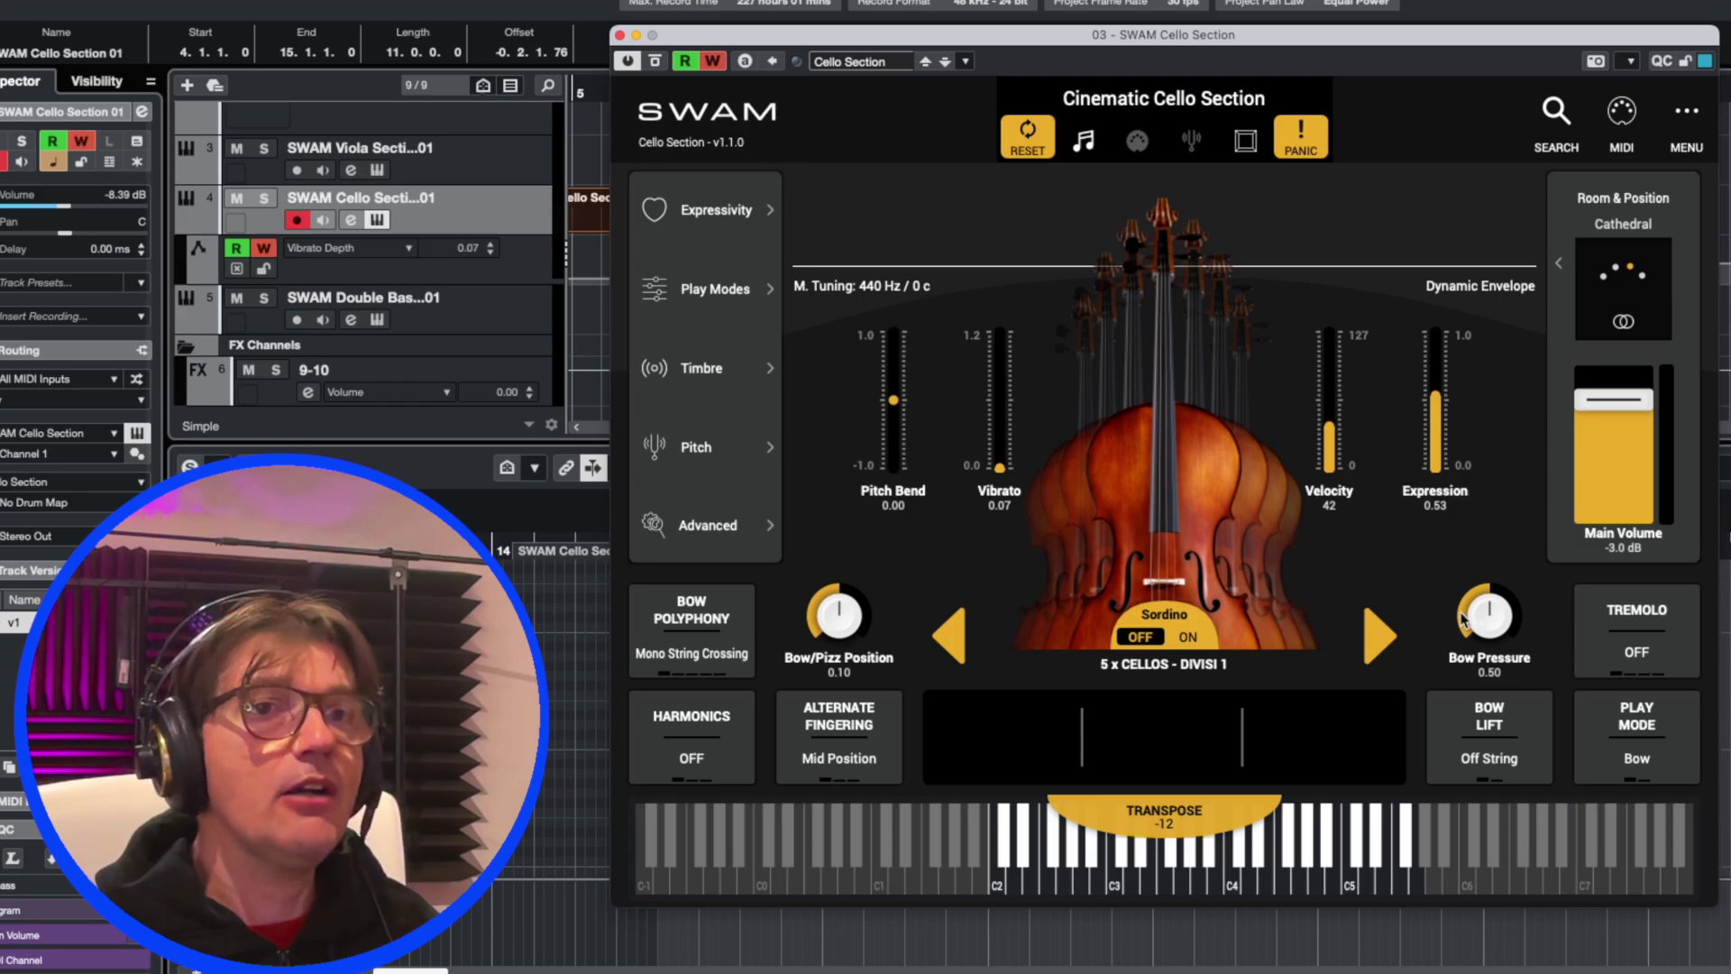
drag(1462, 620, 1423, 568)
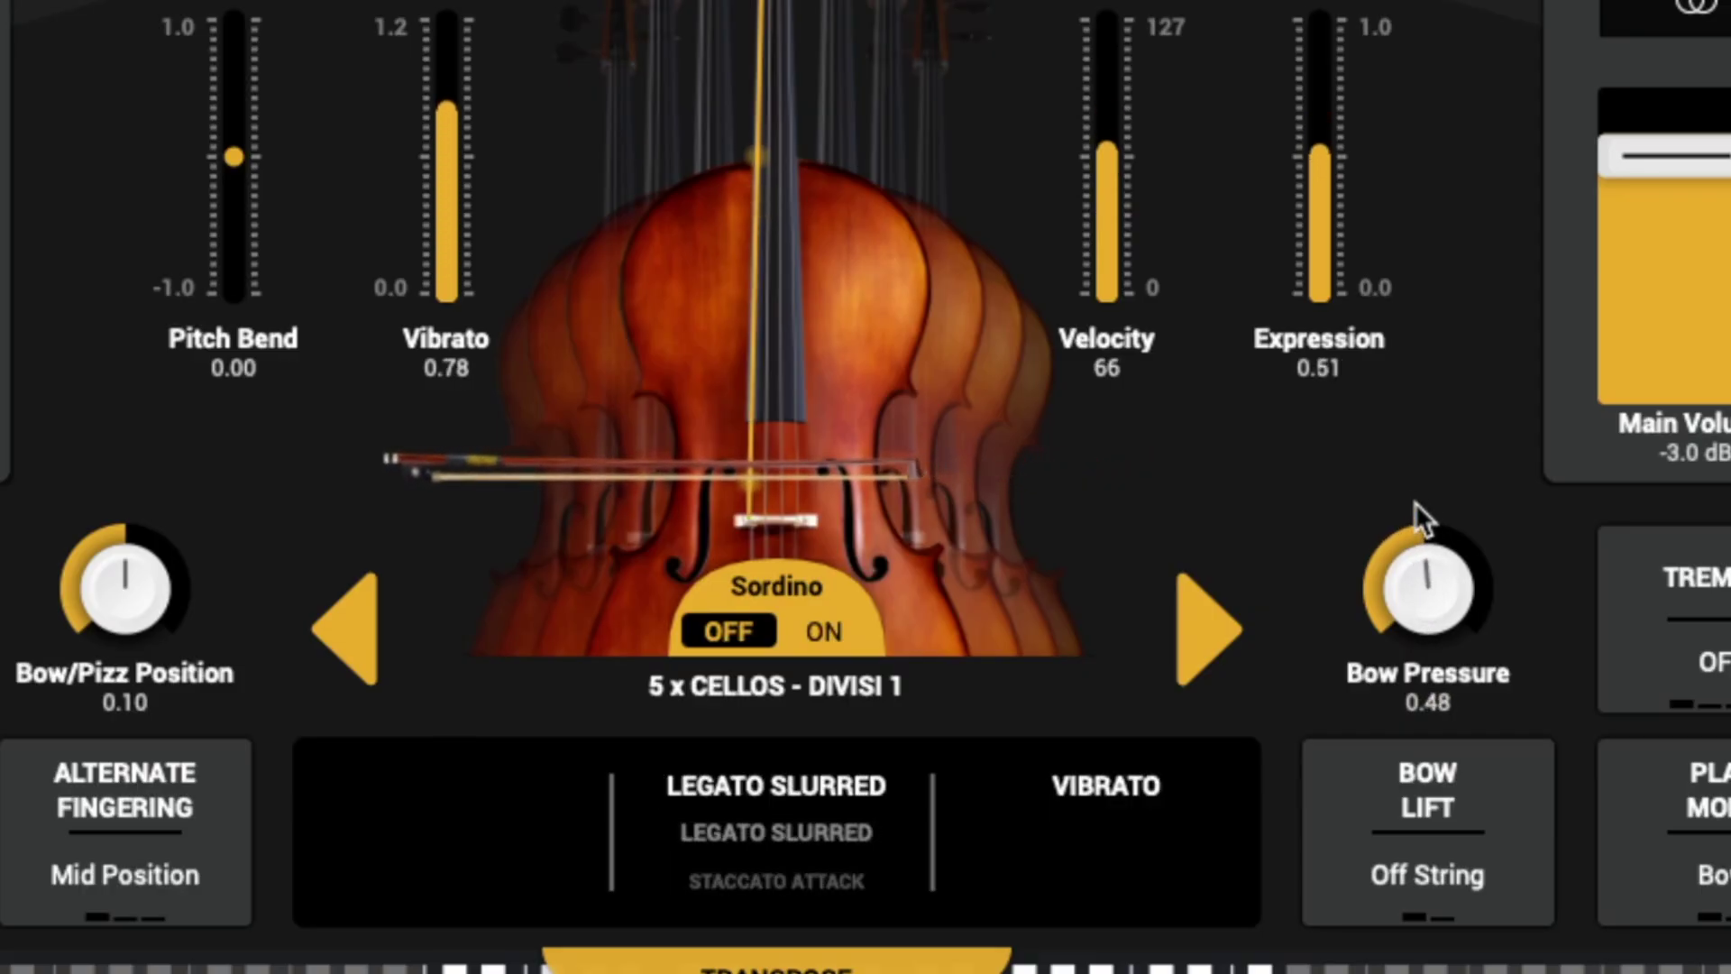
drag(1415, 501, 1419, 599)
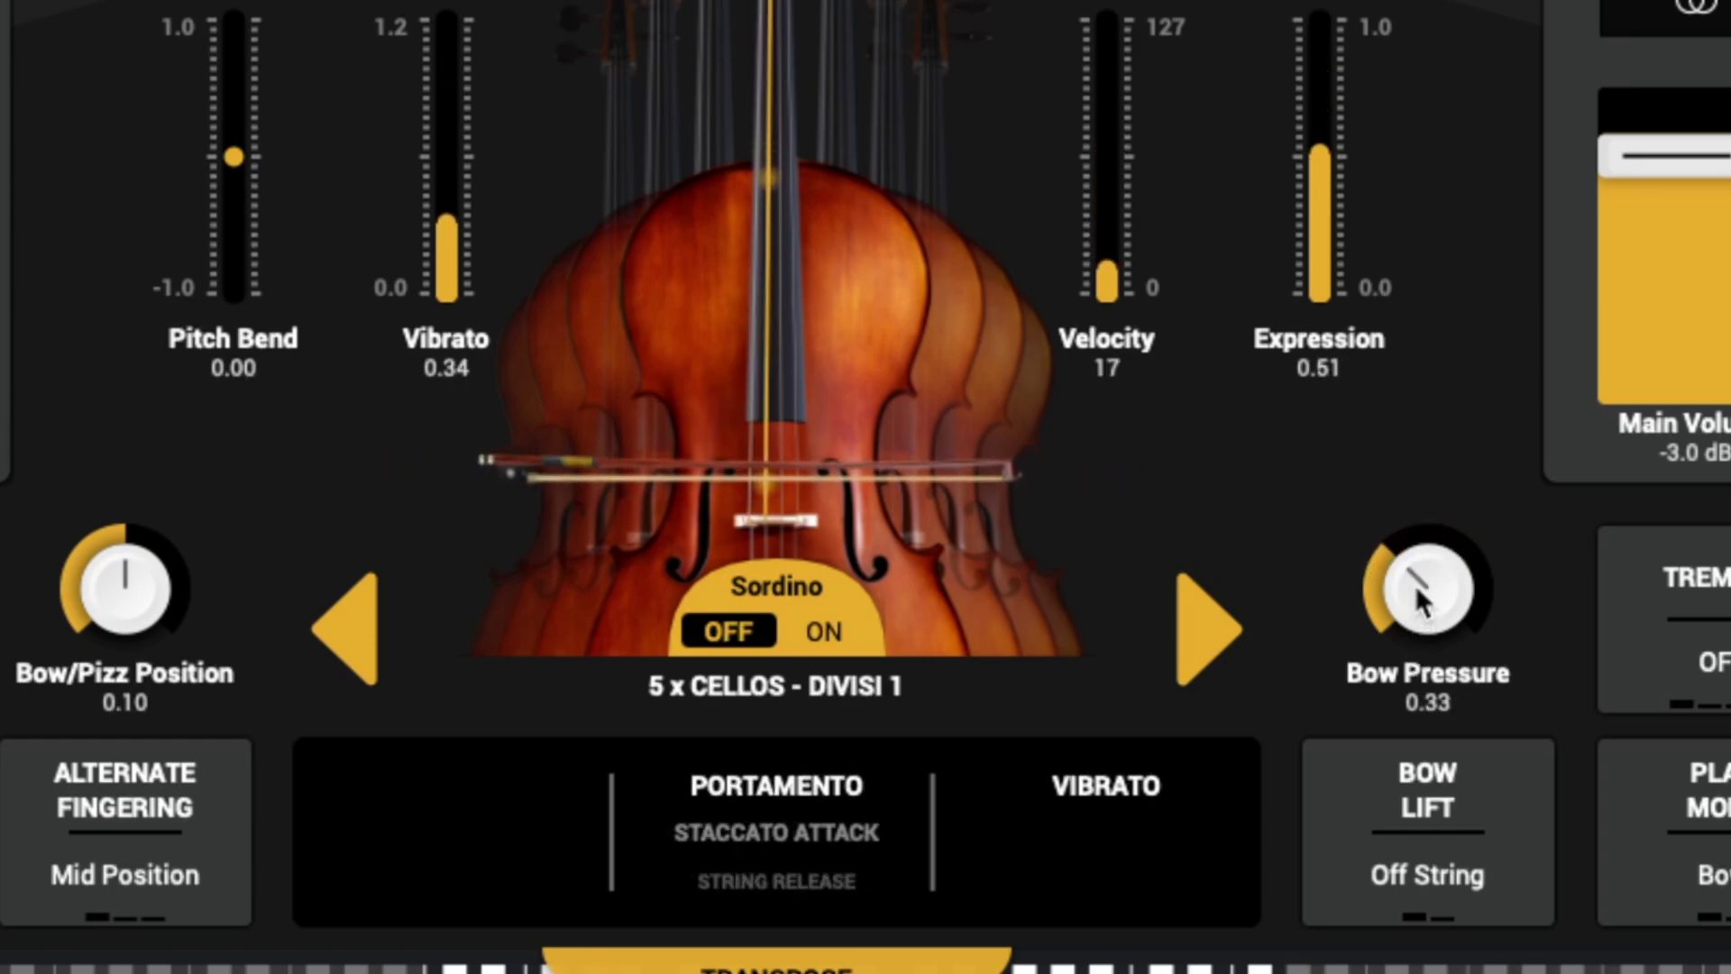
drag(1409, 418, 1410, 567)
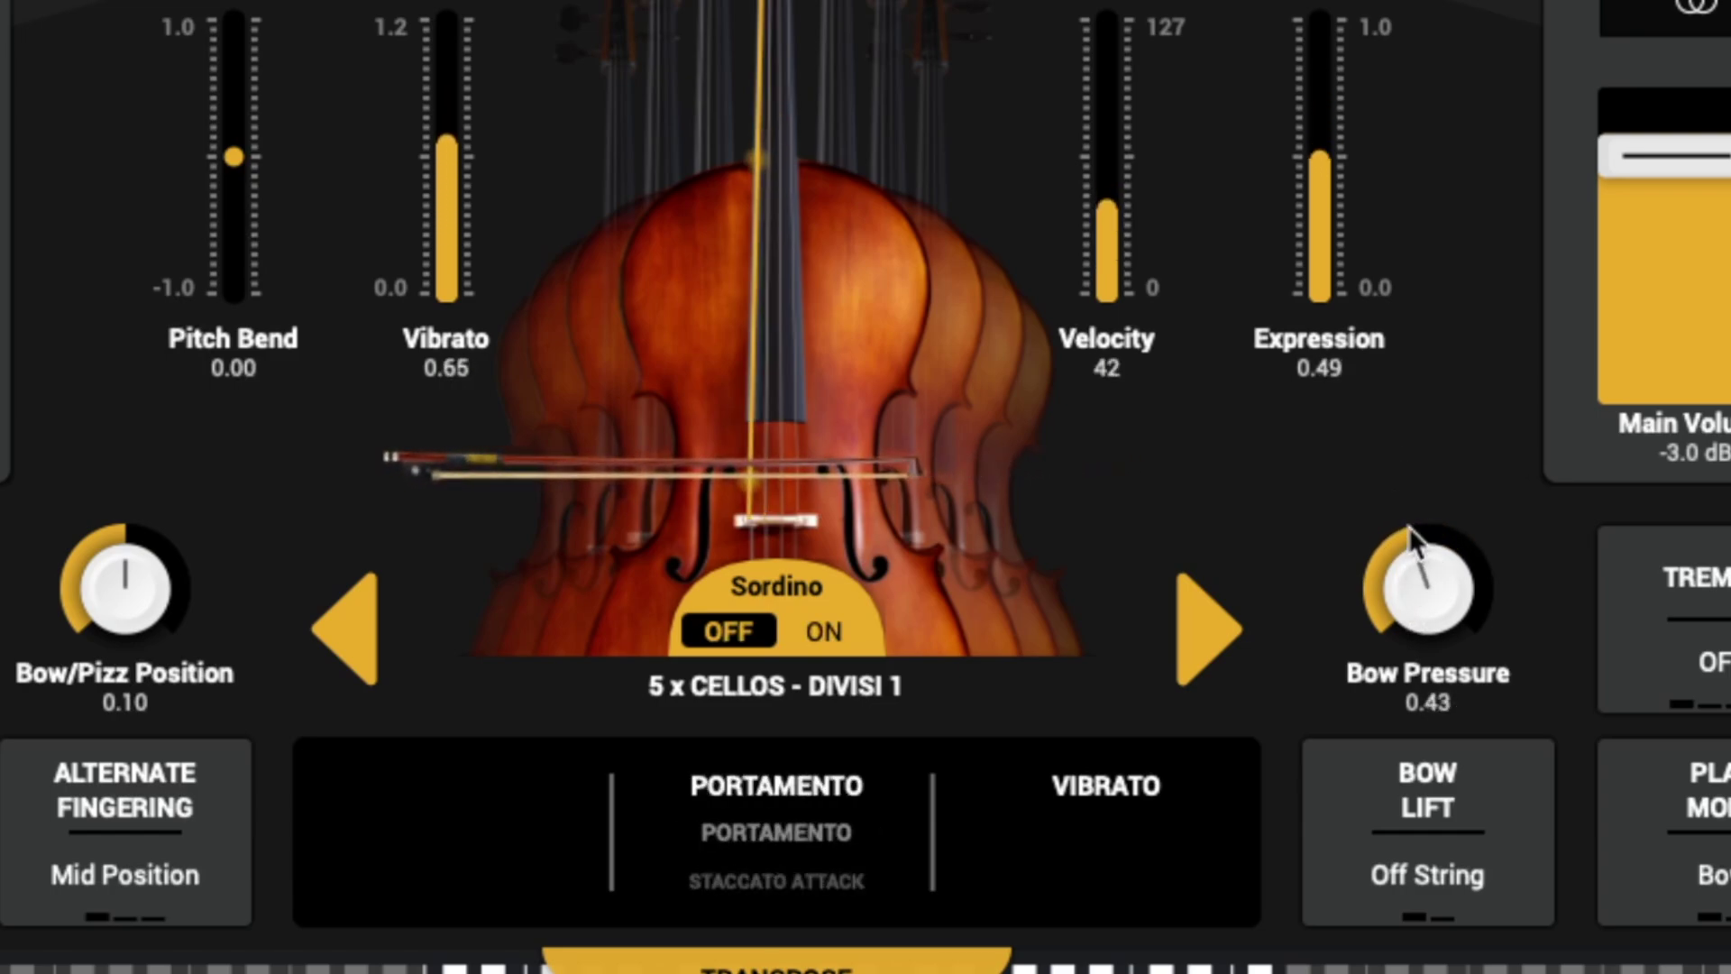
drag(1408, 400, 1403, 489)
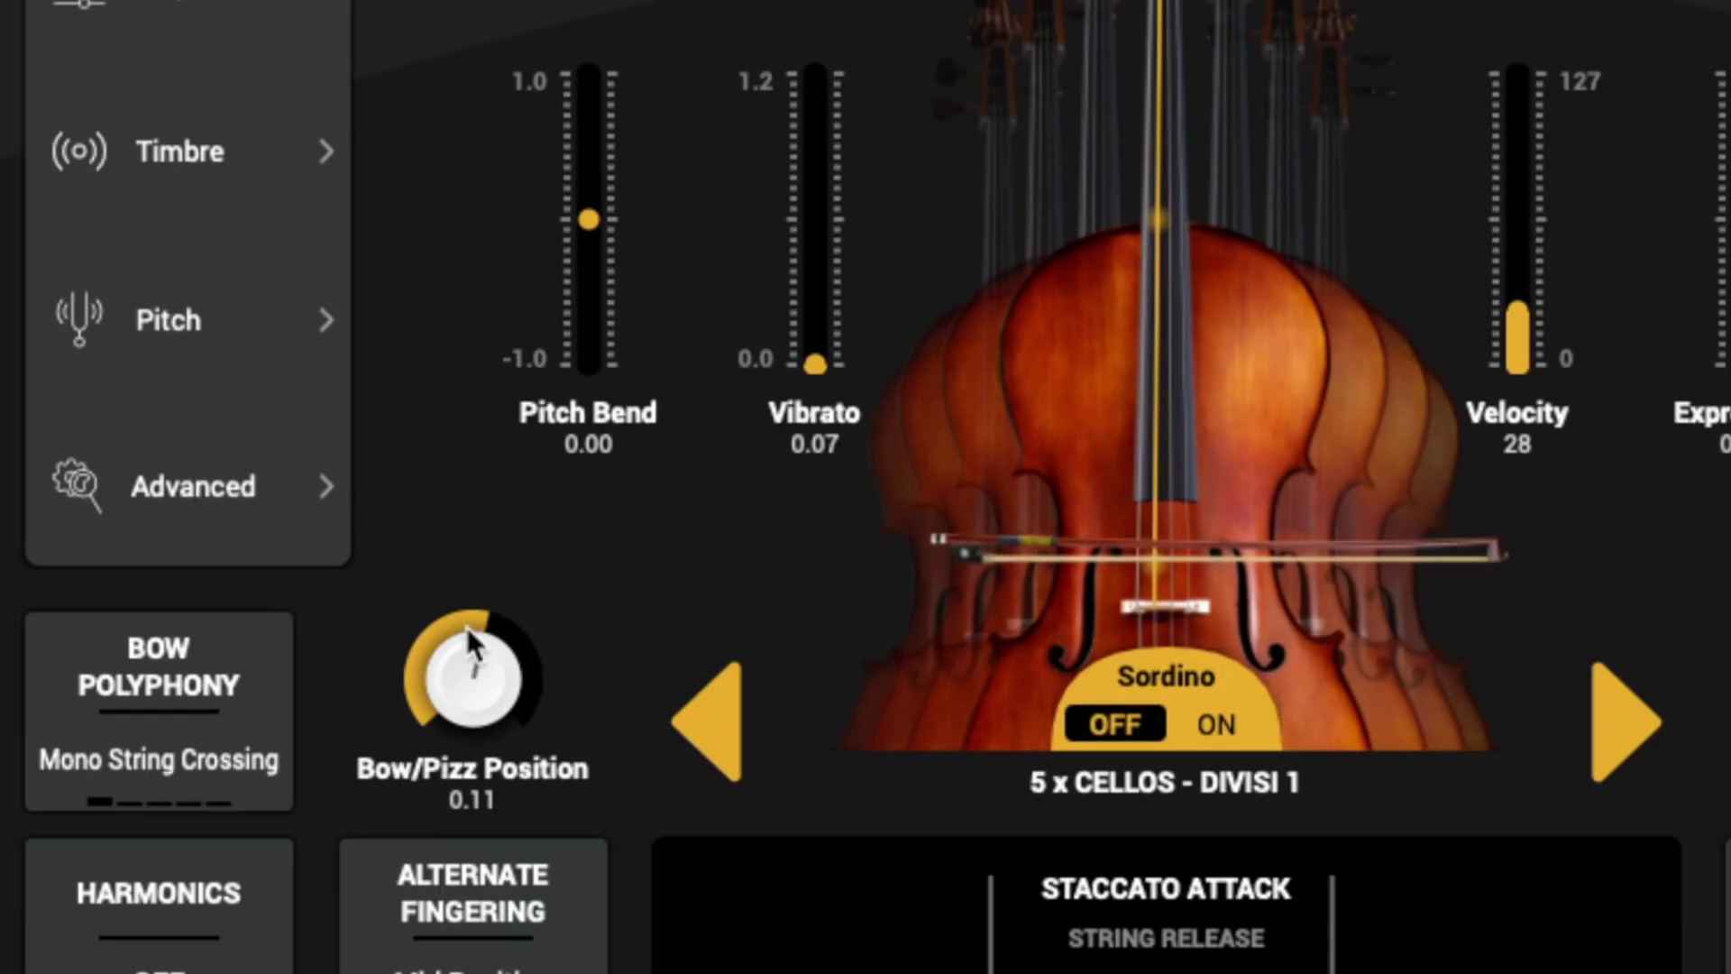
Step: Write Bow/Pizz Position automation for the cello section by varying the position up and down during playback, and close the instrument
drag(466, 624, 472, 727)
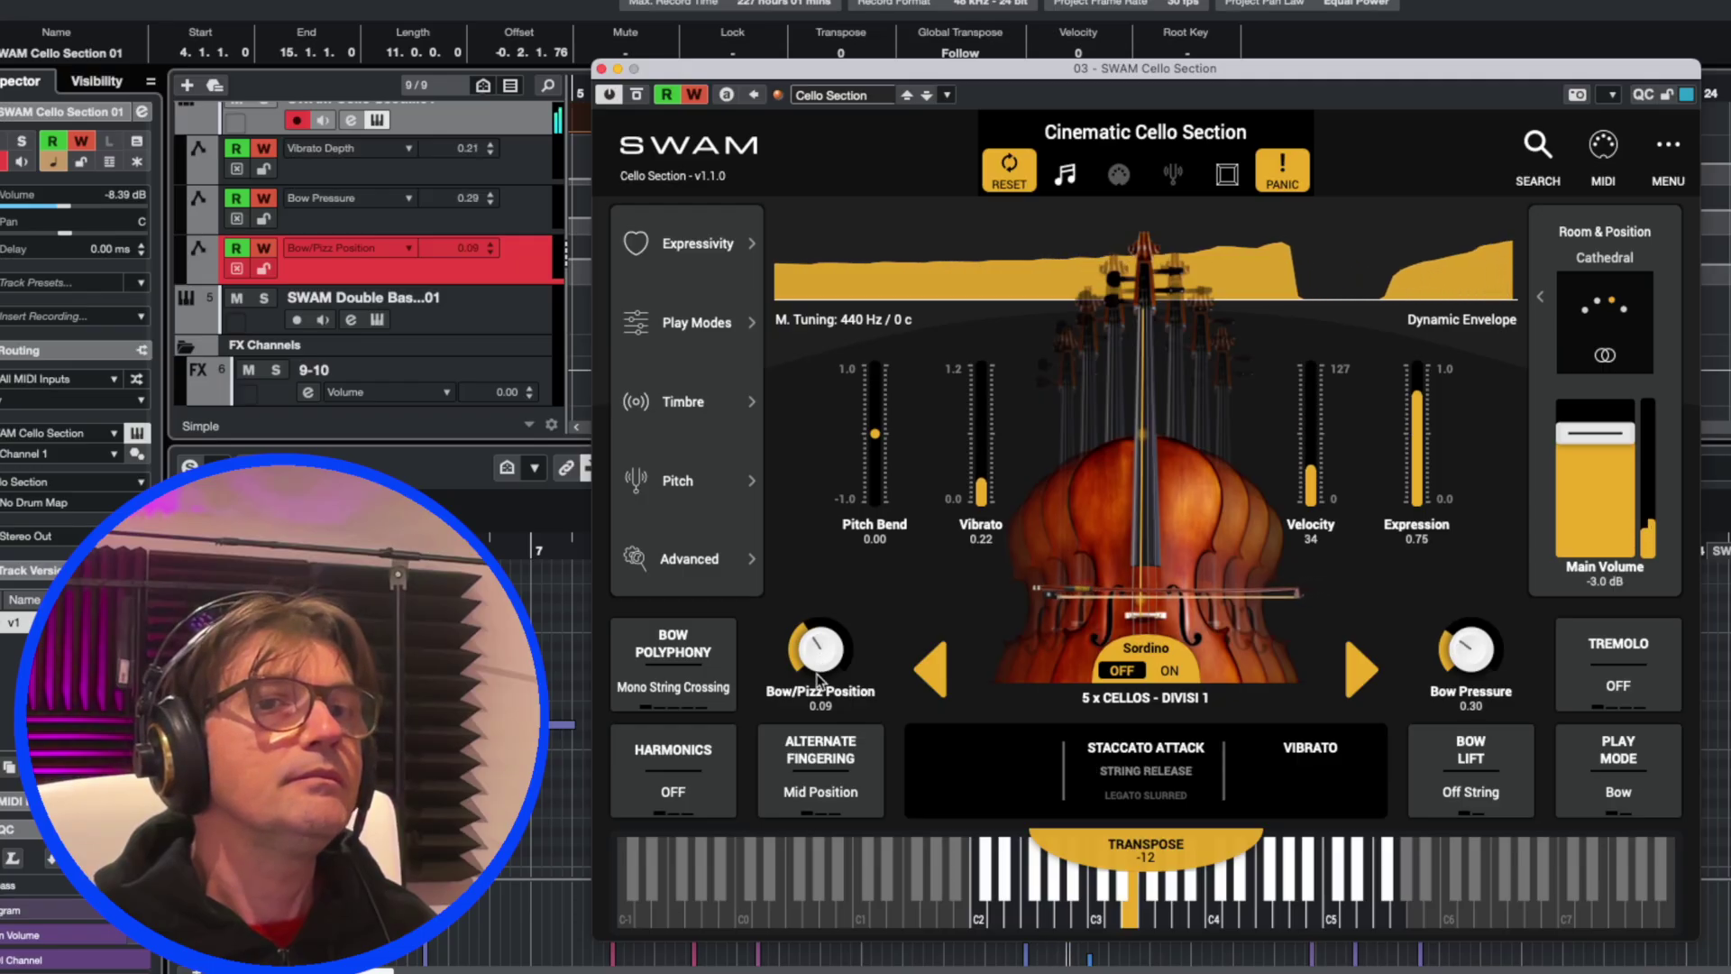
mouse_move(821, 674)
mouse_down()
mouse_move(826, 624)
mouse_move(822, 660)
mouse_up()
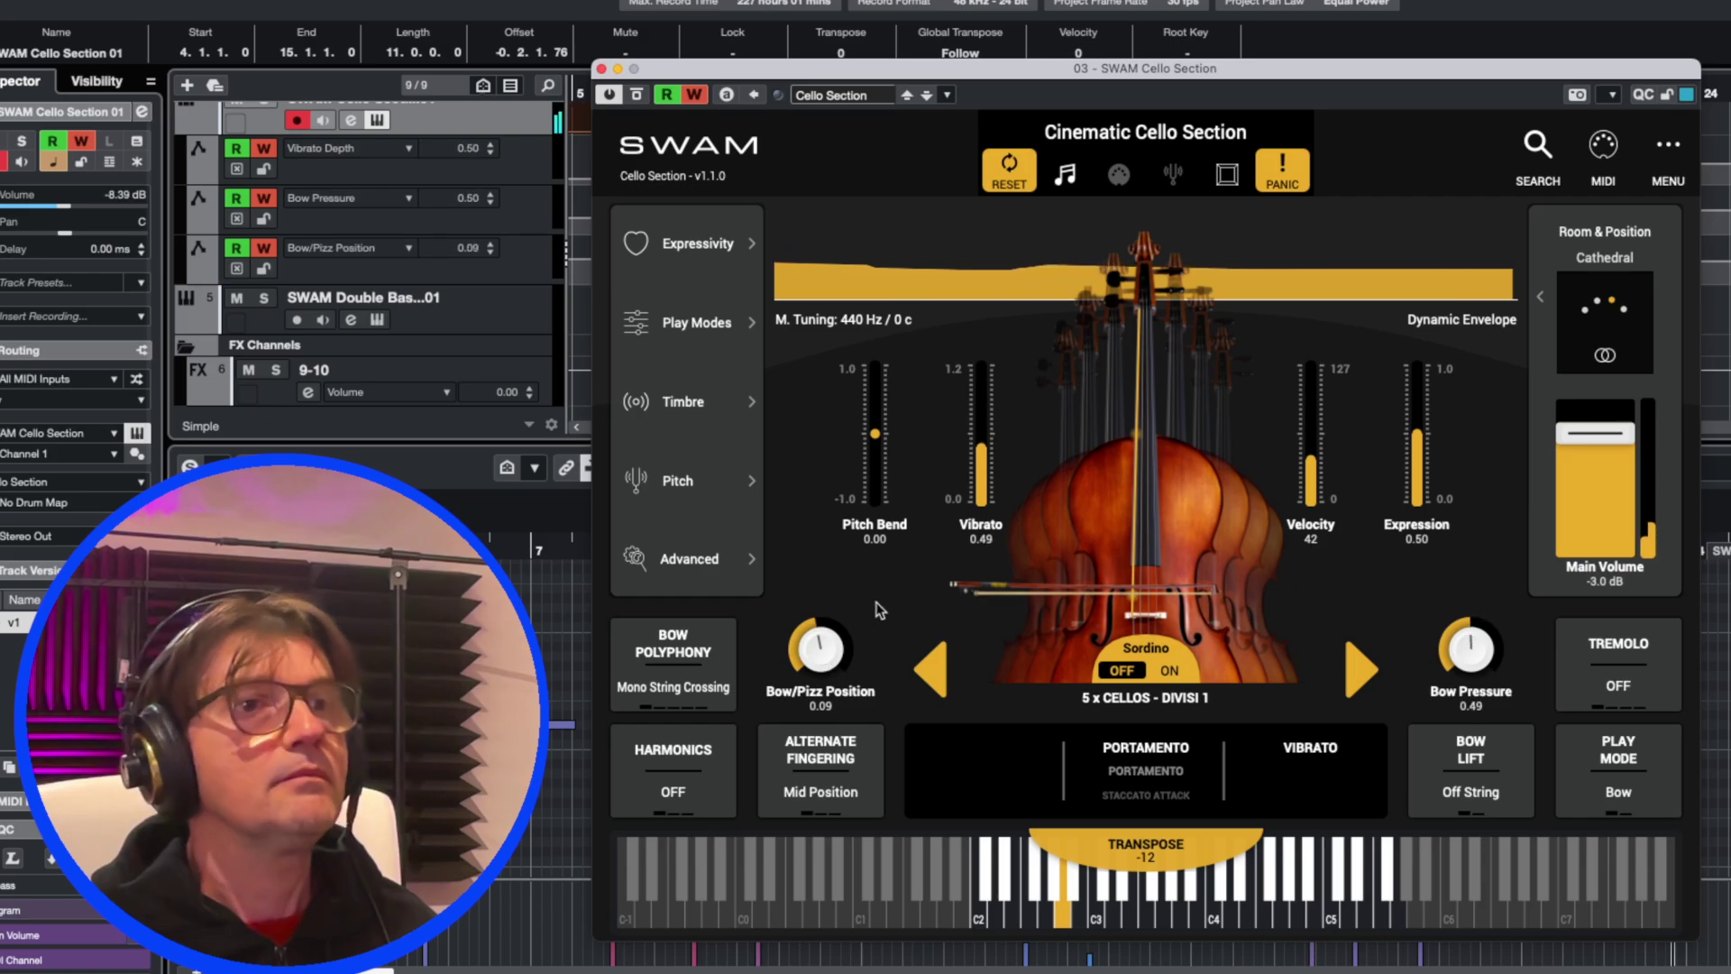
key(super+w)
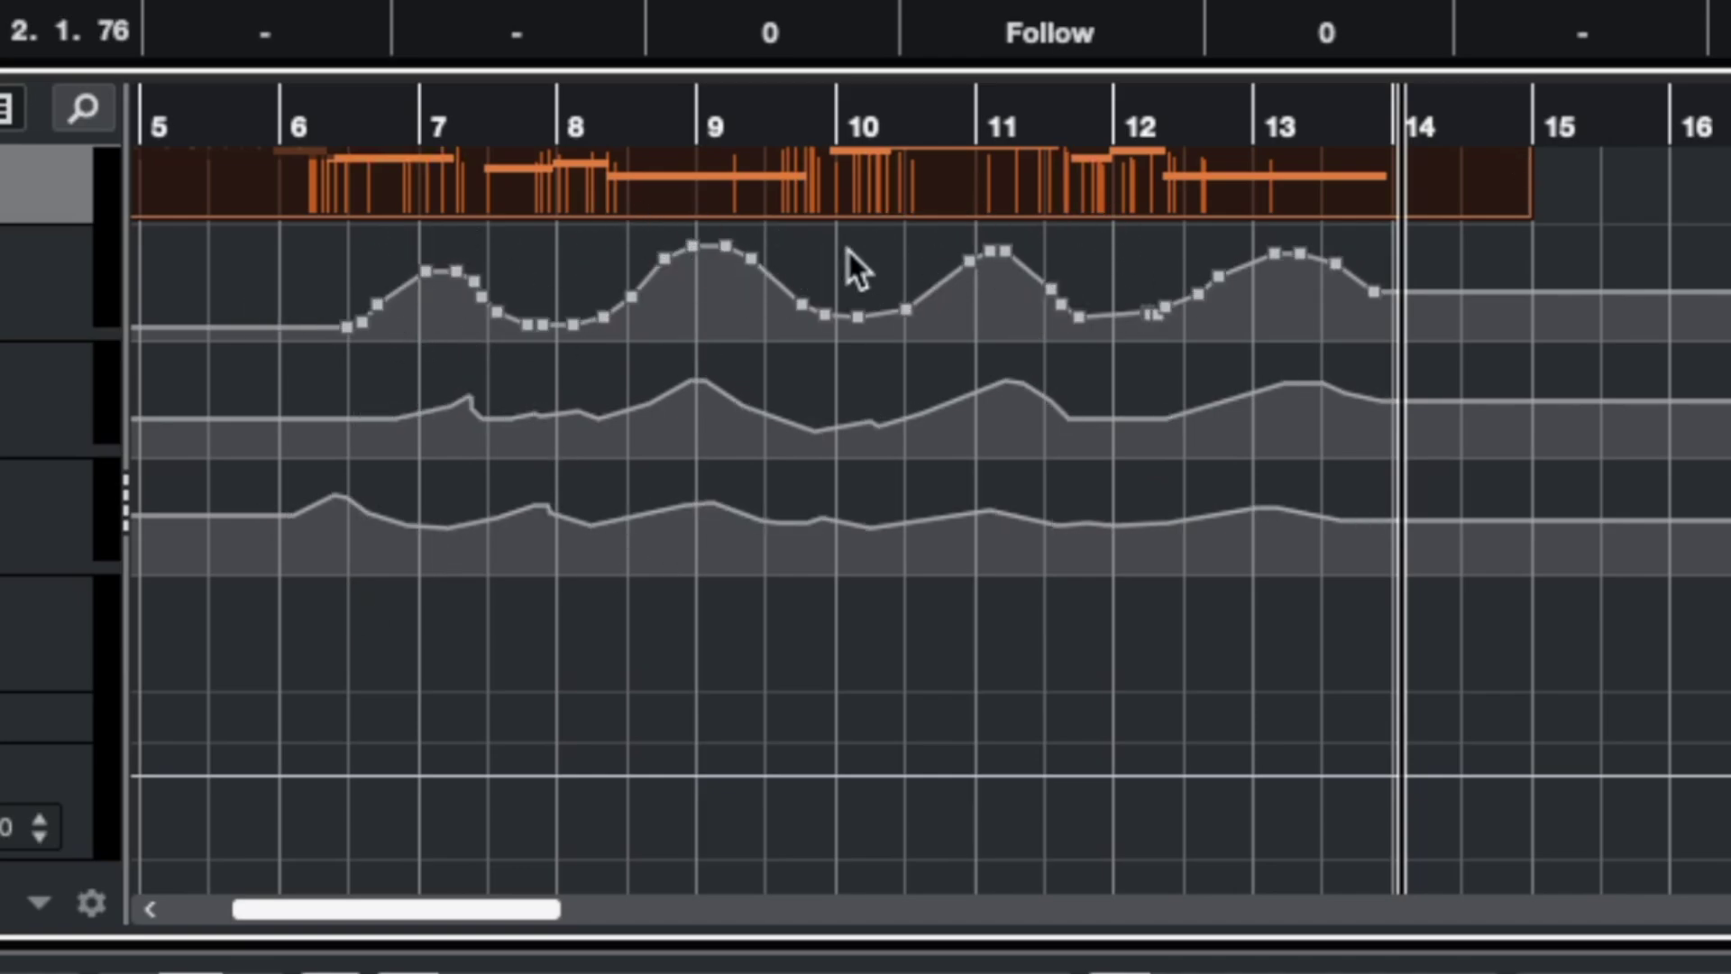
Step: Return the playhead to bar 6 and reopen the cello section's instrument
click(294, 123)
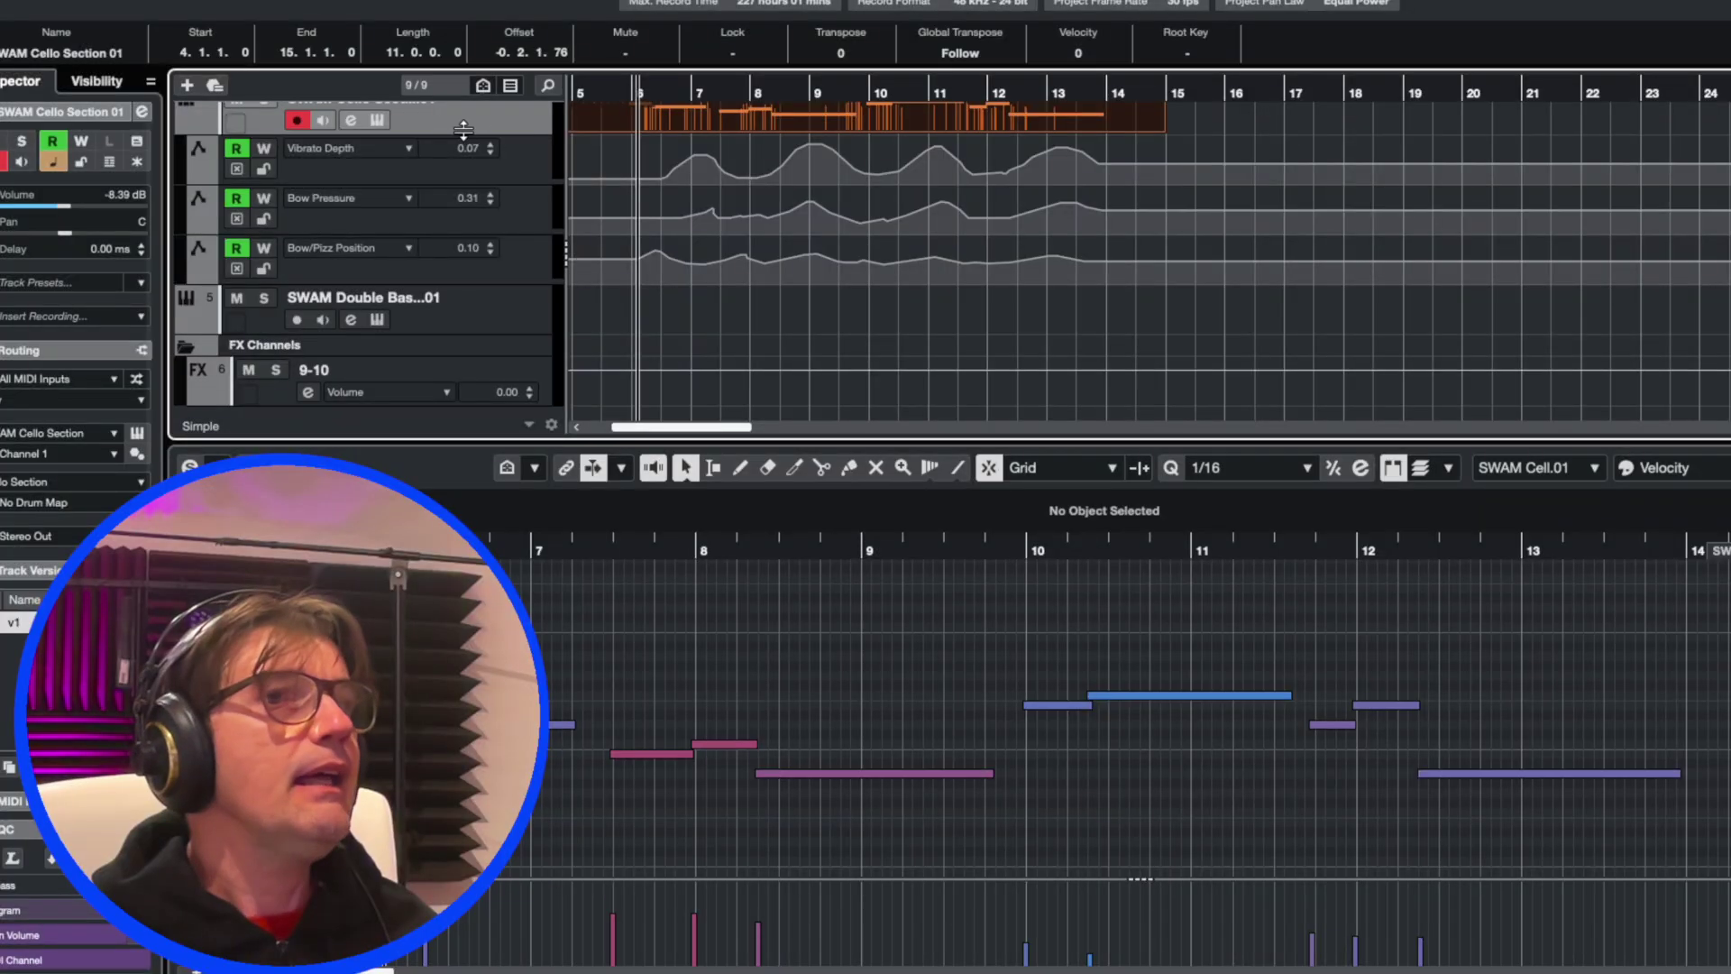
scroll(382, 203, up, 1)
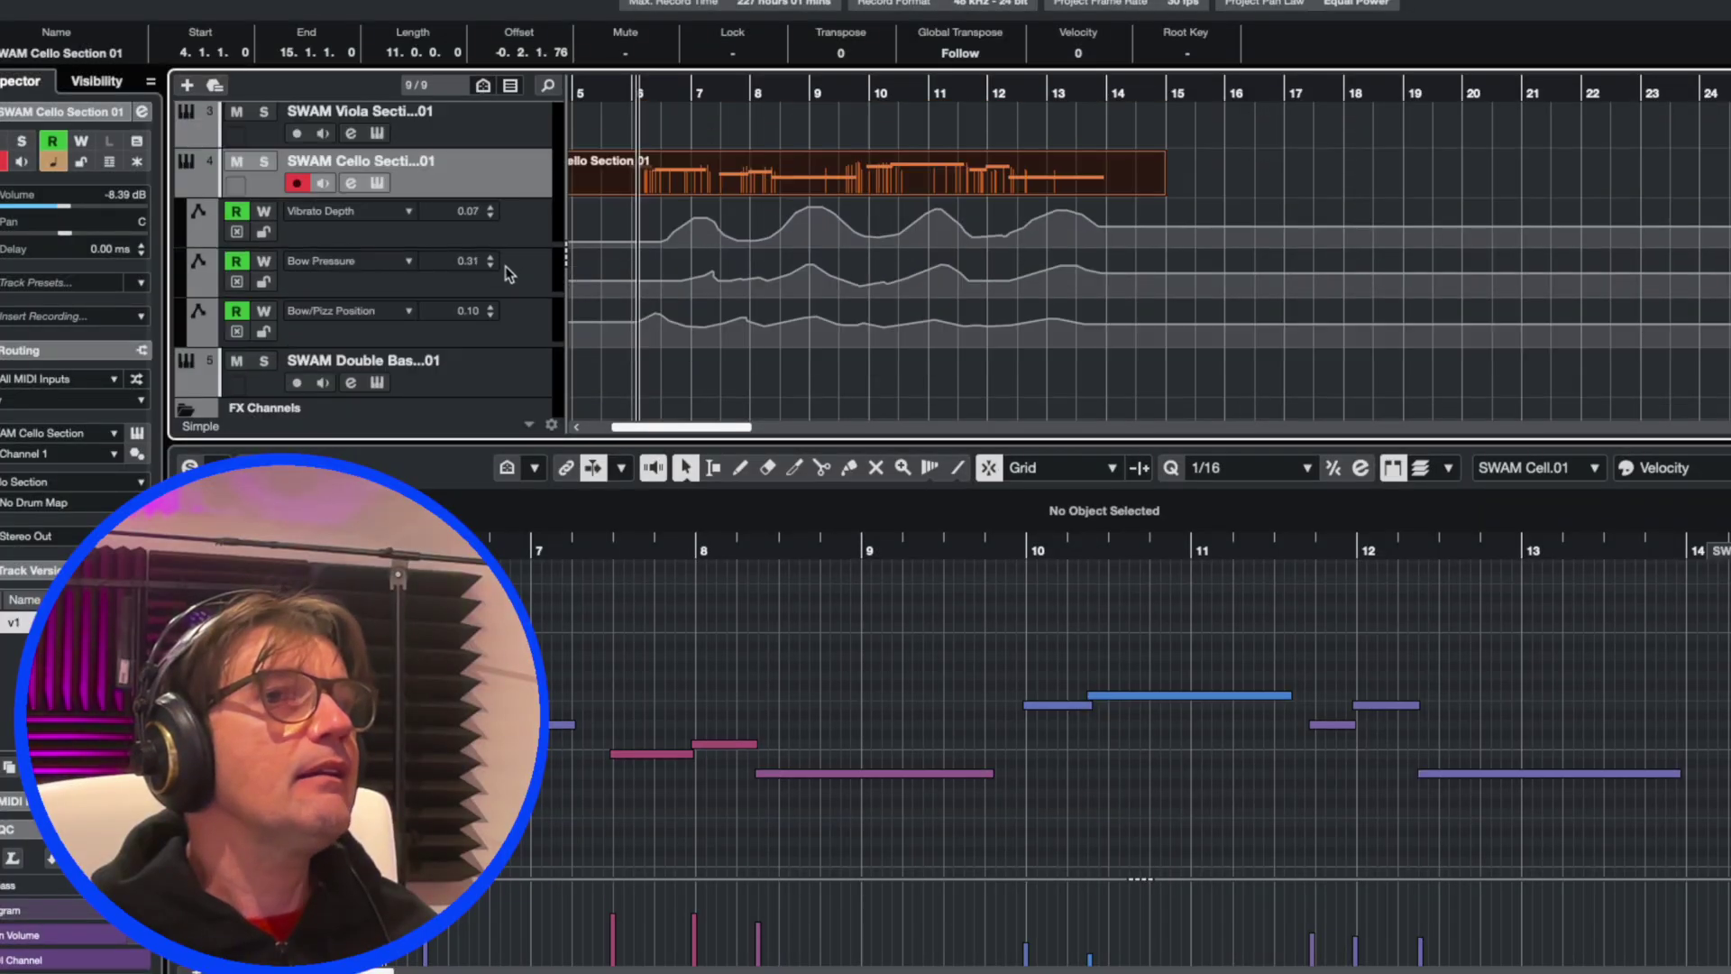
click(377, 183)
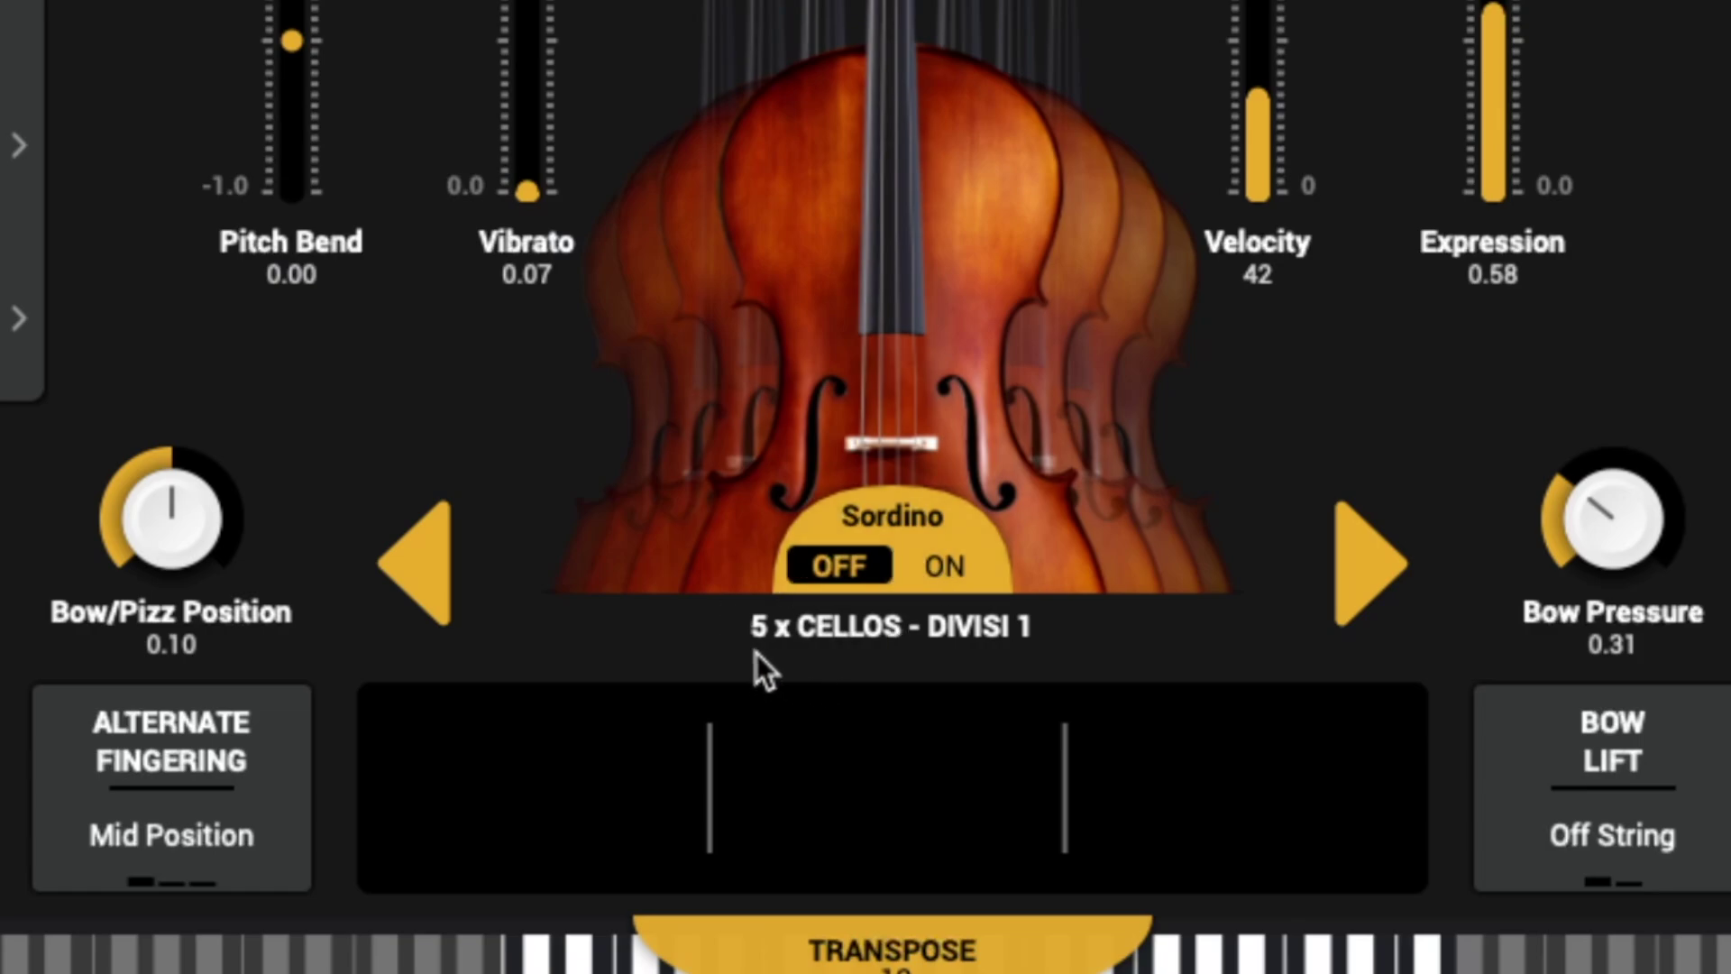
Step: Cycle the cello section twice through the 3, 4 and 5 player sizes, ending on 5 x Cellos - Divisi 1
click(1361, 555)
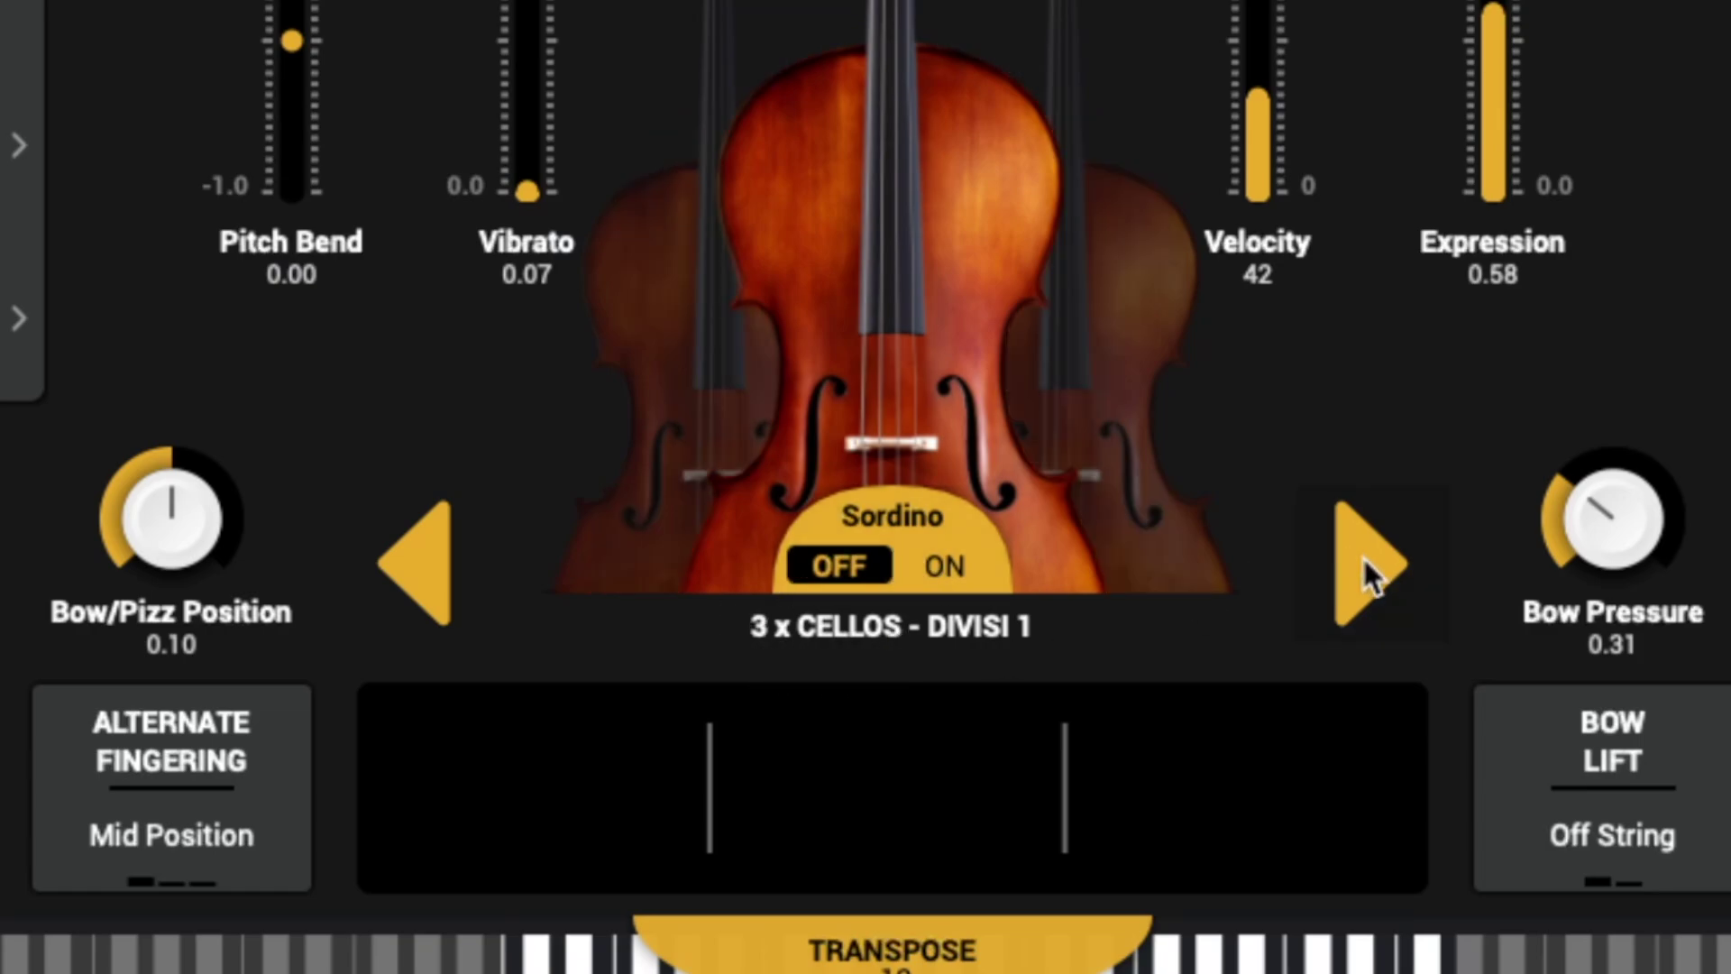
click(1362, 556)
click(1362, 555)
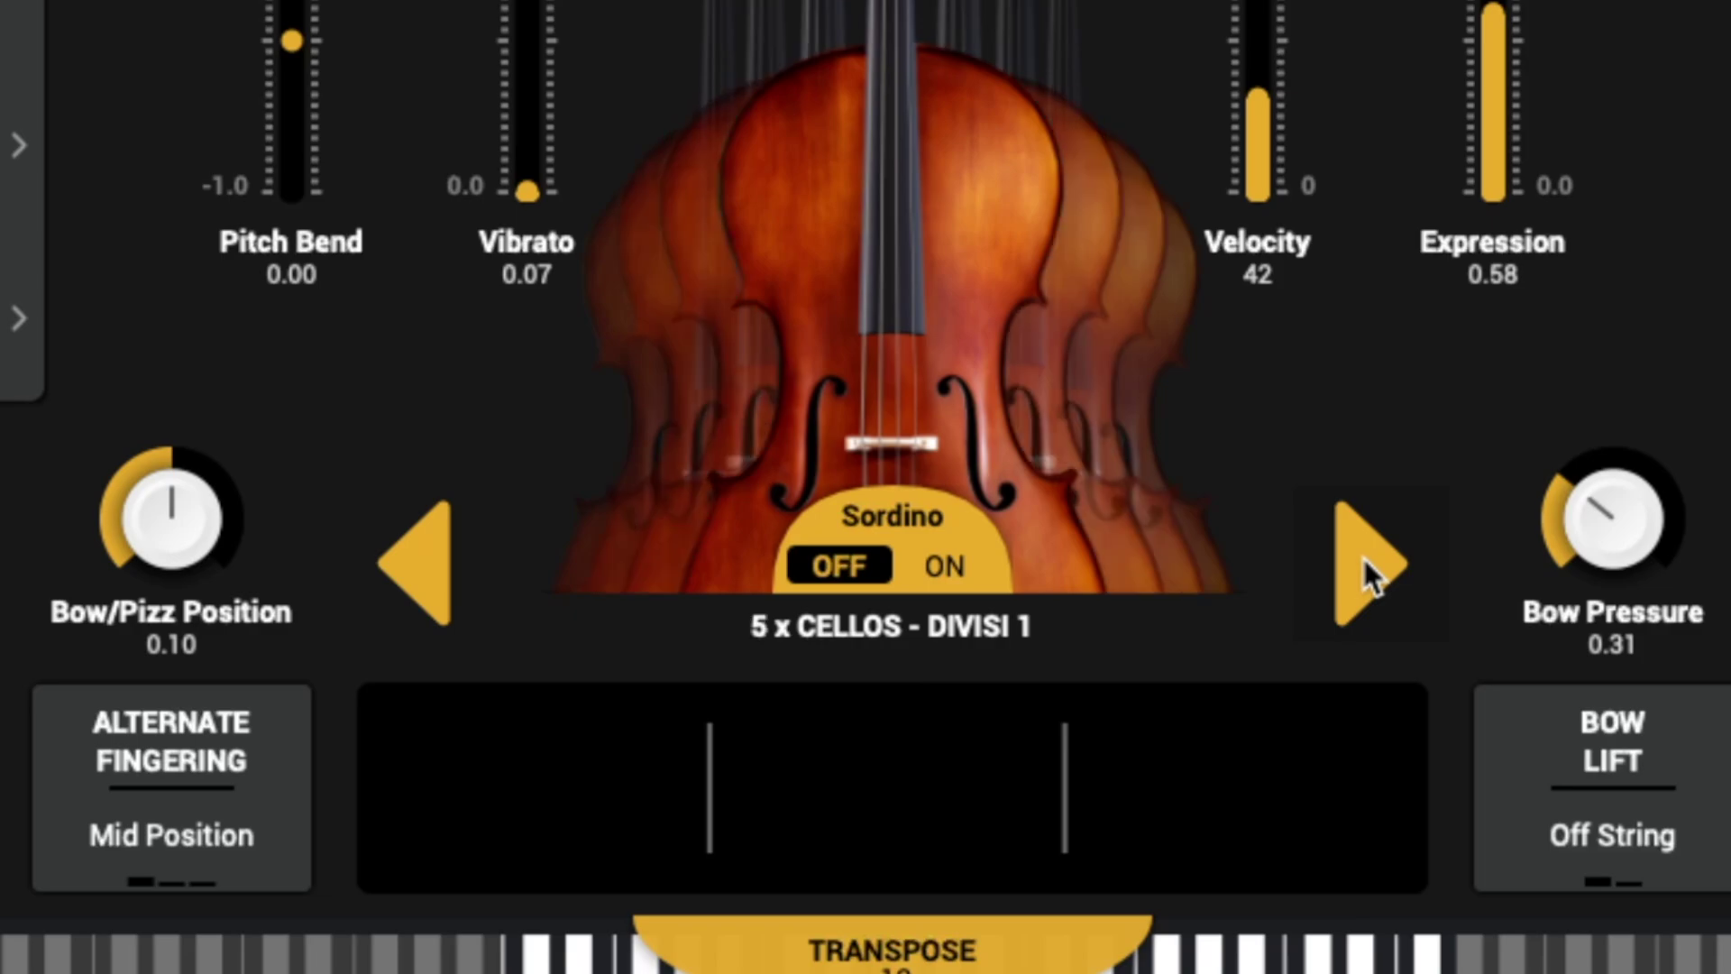
click(1362, 555)
click(1362, 556)
click(1361, 556)
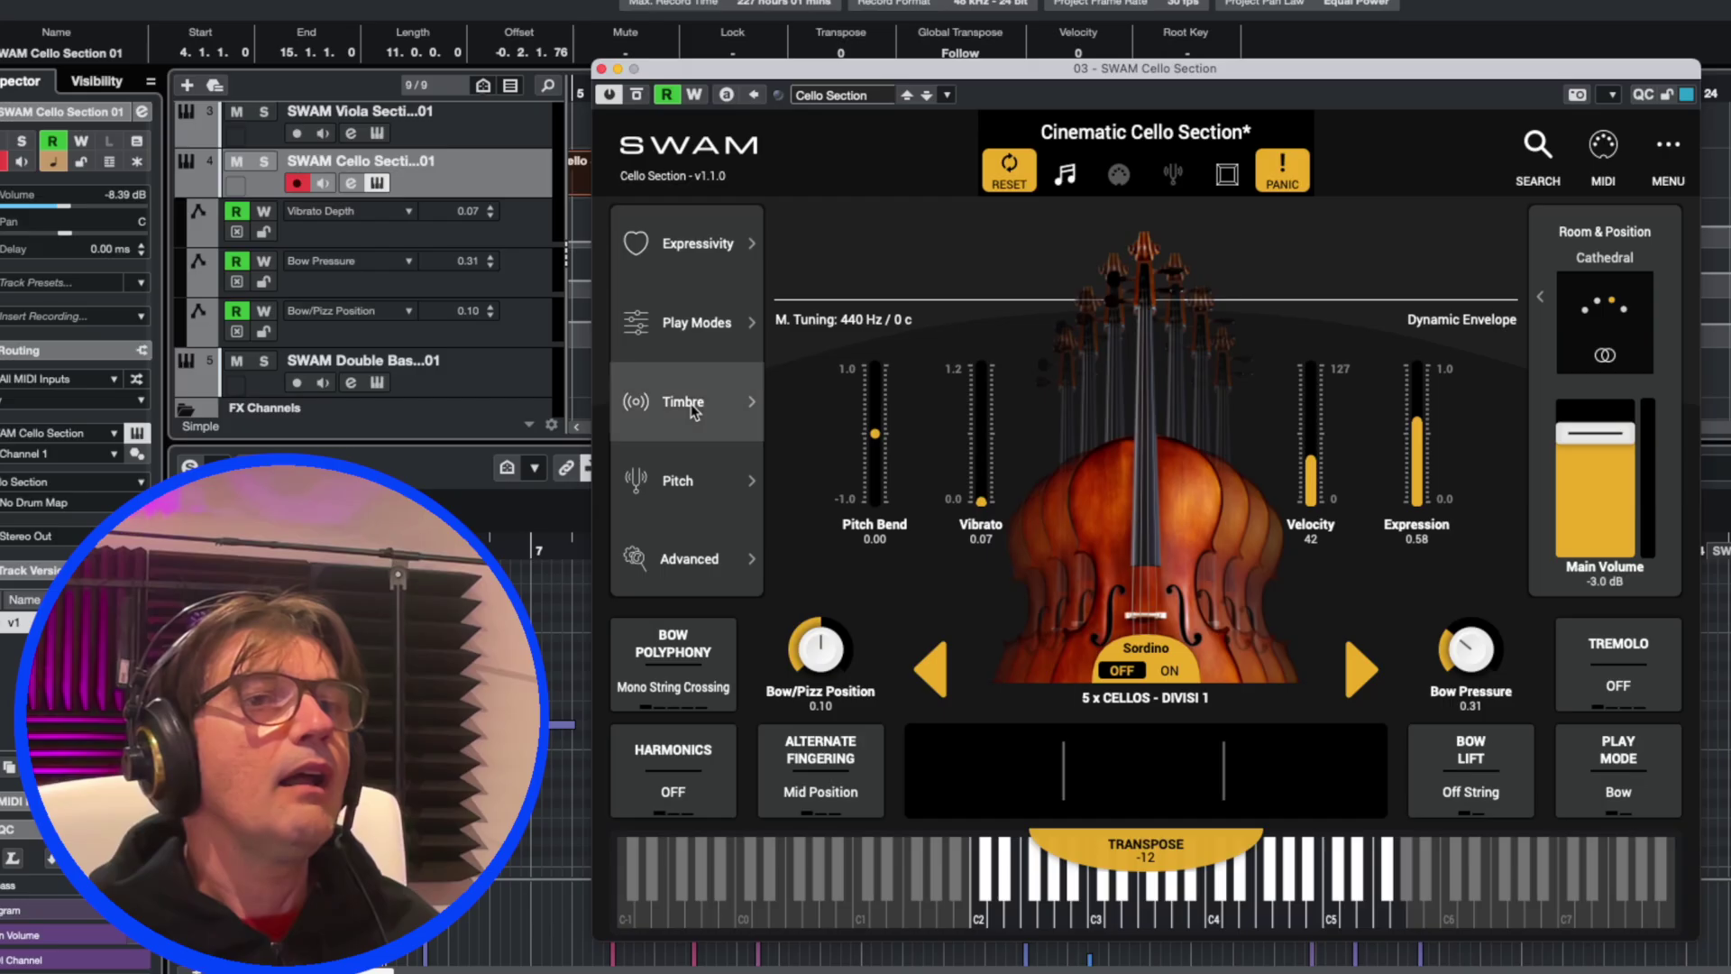
Step: View the cello section's Timbre settings, followed by its Expressivity settings
click(685, 402)
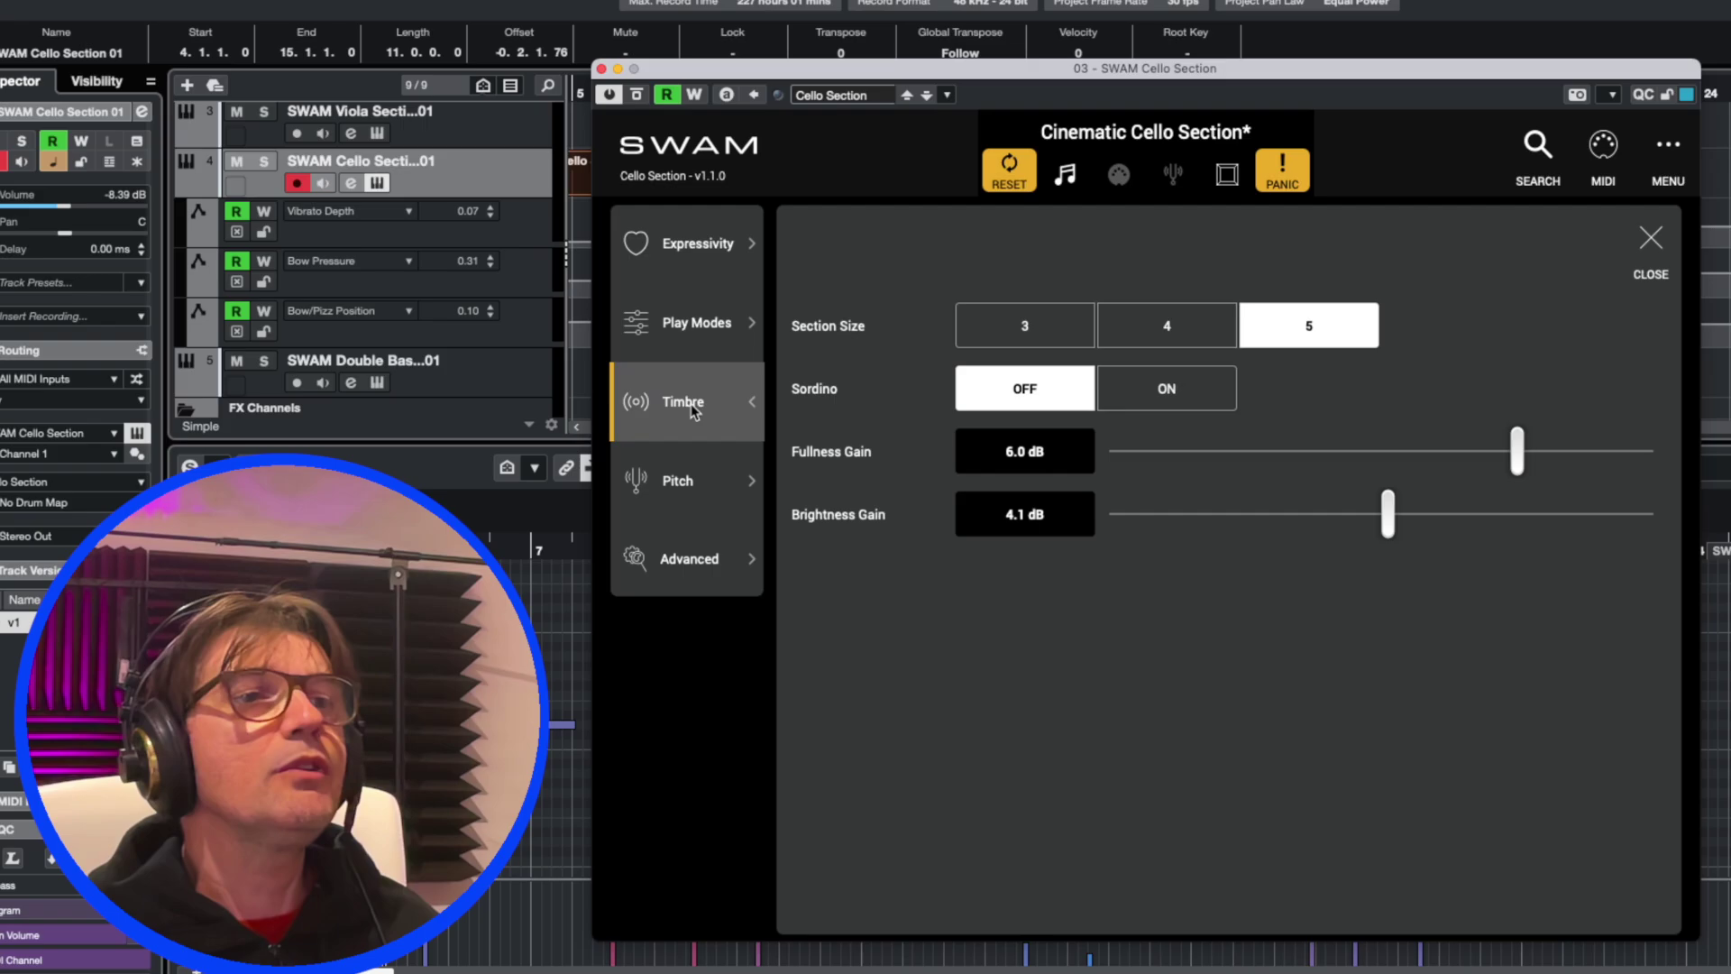
click(699, 258)
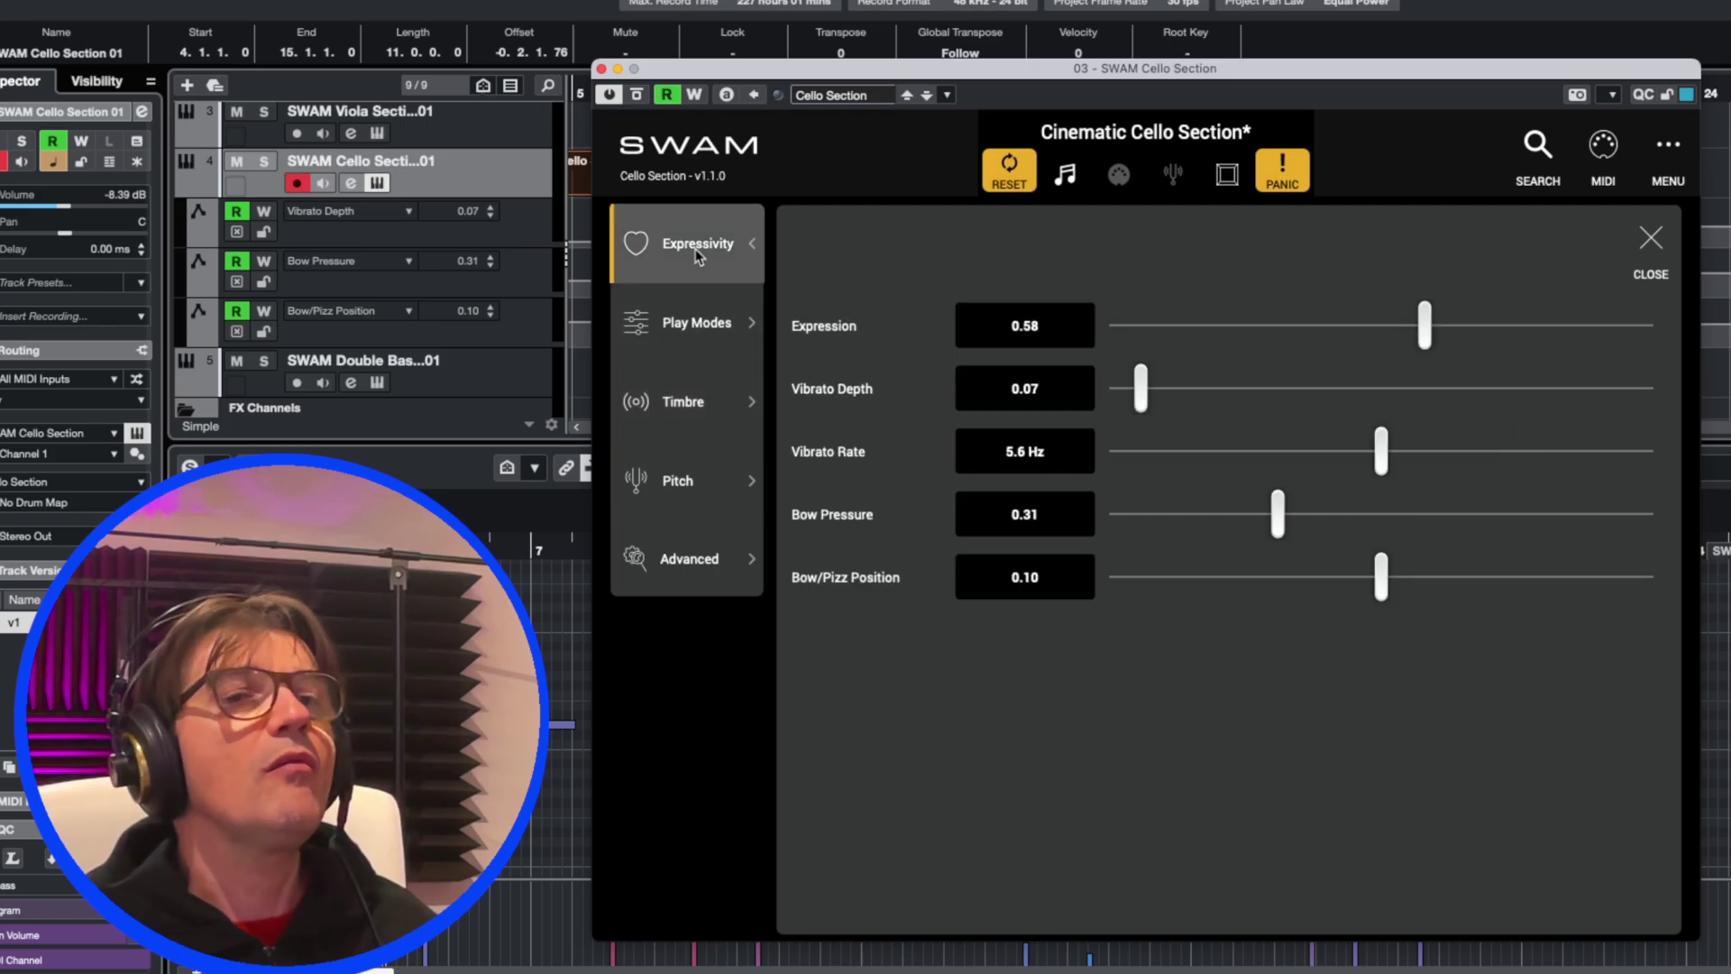